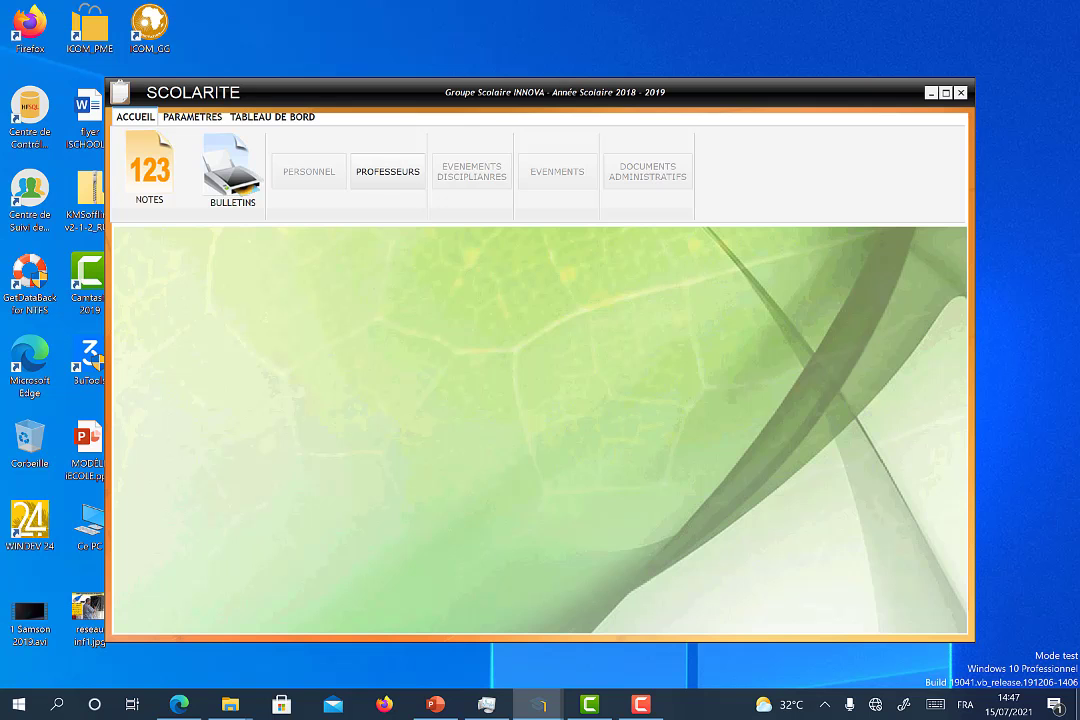
Step: Look over the teachers list and which subjects and classes each teacher covers
{"action": "left_click", "coordinate": [388, 172]}
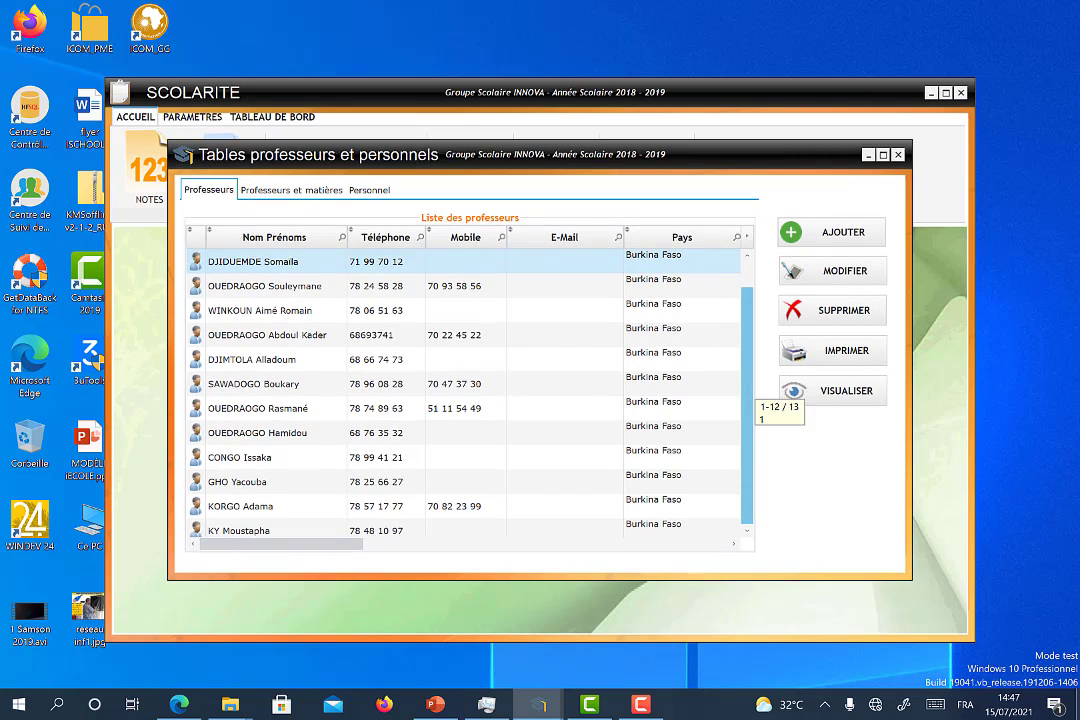
{"action": "scroll", "coordinate": [746, 436], "scroll_direction": "down", "scroll_amount": 1}
{"action": "scroll", "coordinate": [746, 436], "scroll_direction": "up", "scroll_amount": 1}
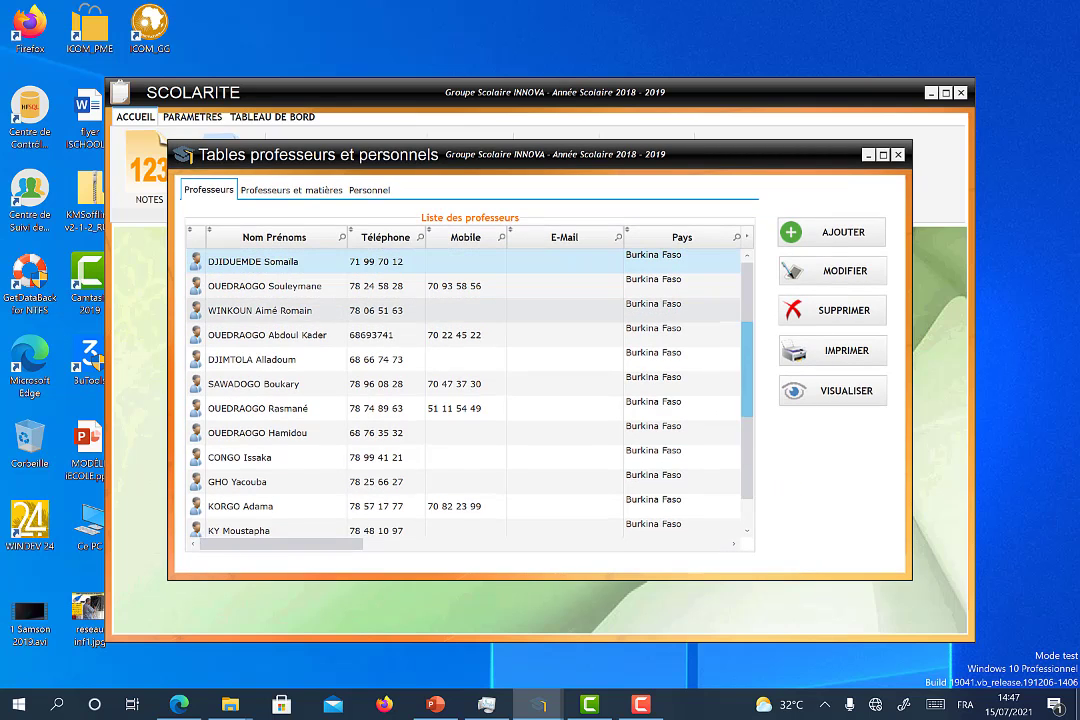
{"action": "scroll", "coordinate": [746, 436], "scroll_direction": "down", "scroll_amount": 1}
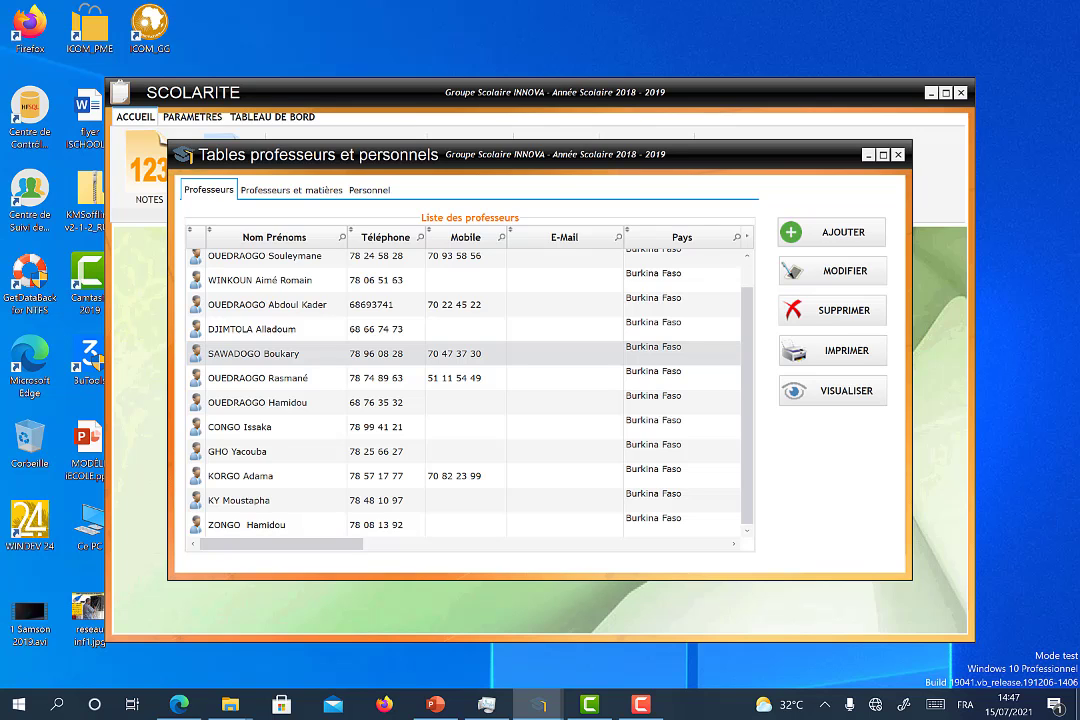
{"action": "left_click", "coordinate": [291, 190]}
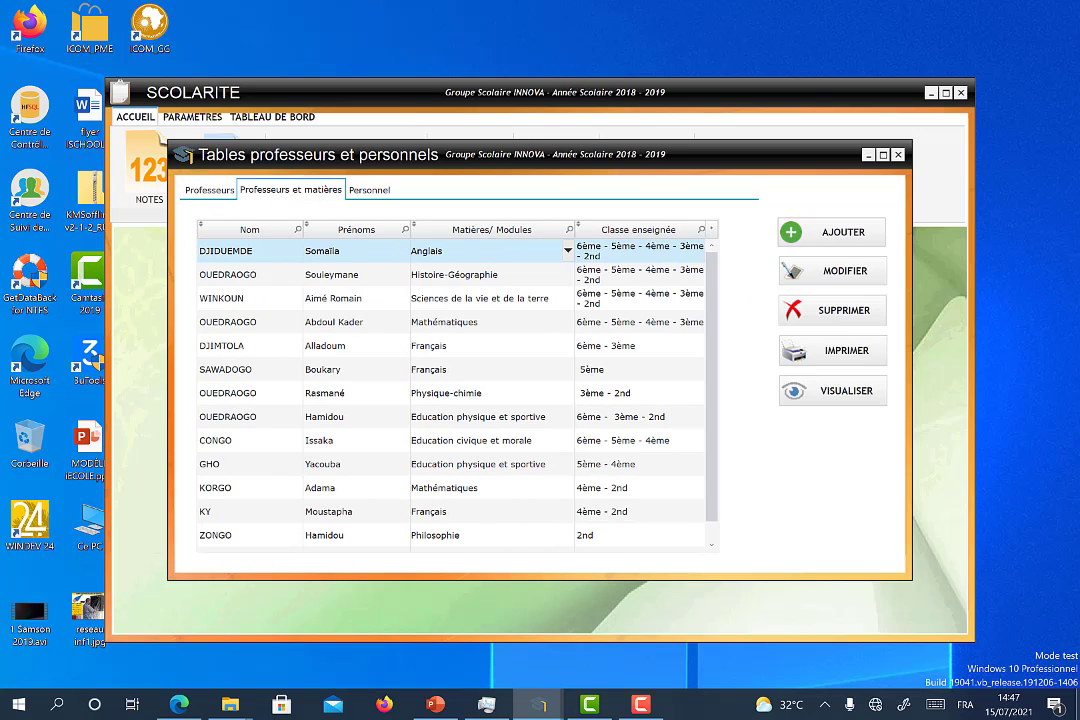
{"action": "scroll", "coordinate": [746, 436], "scroll_direction": "down", "scroll_amount": 1}
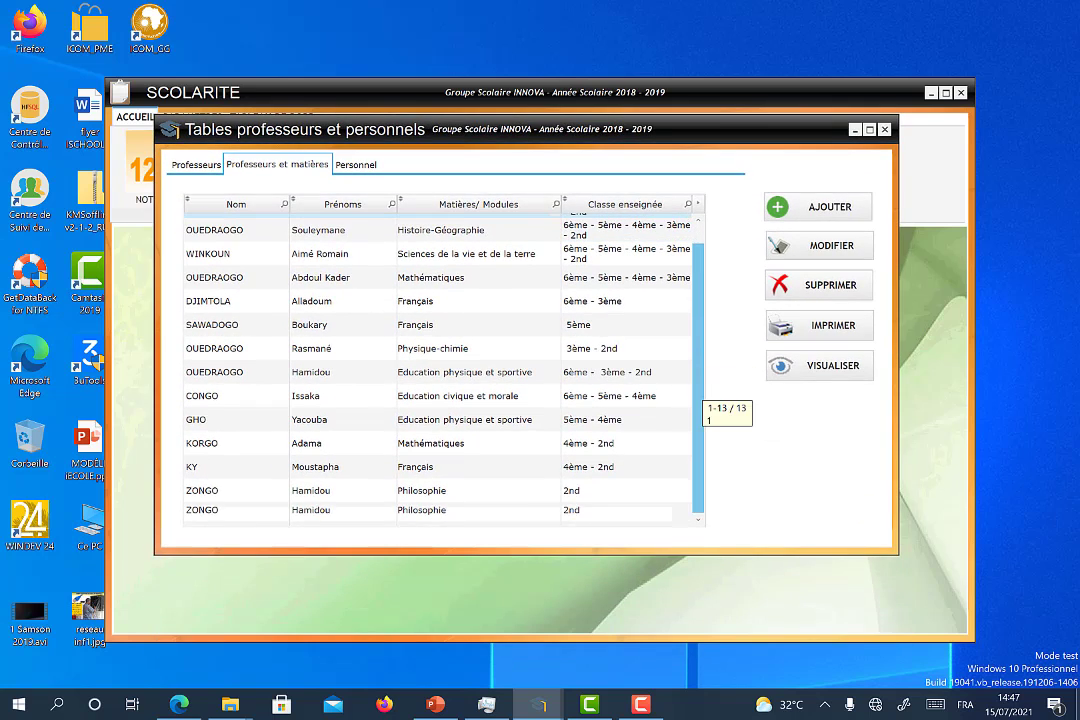
{"action": "scroll", "coordinate": [720, 395], "scroll_direction": "up", "scroll_amount": 1}
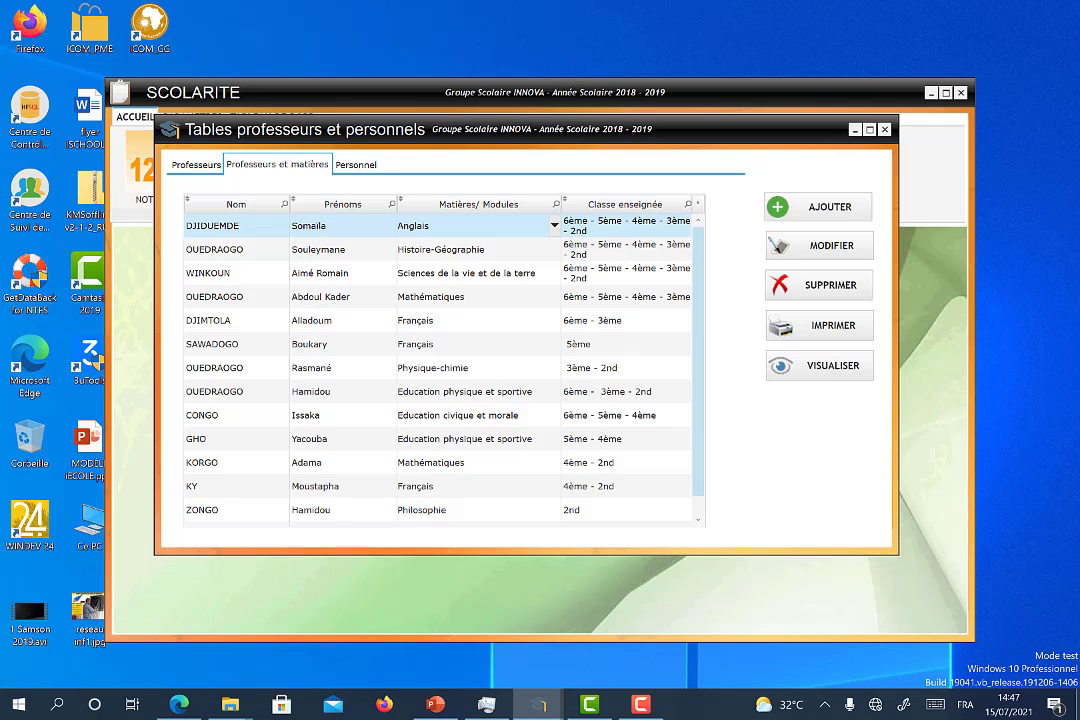
Step: Glance at the staff list, close the tables, and keep 1er Trimestre as the period
{"action": "left_click", "coordinate": [356, 165]}
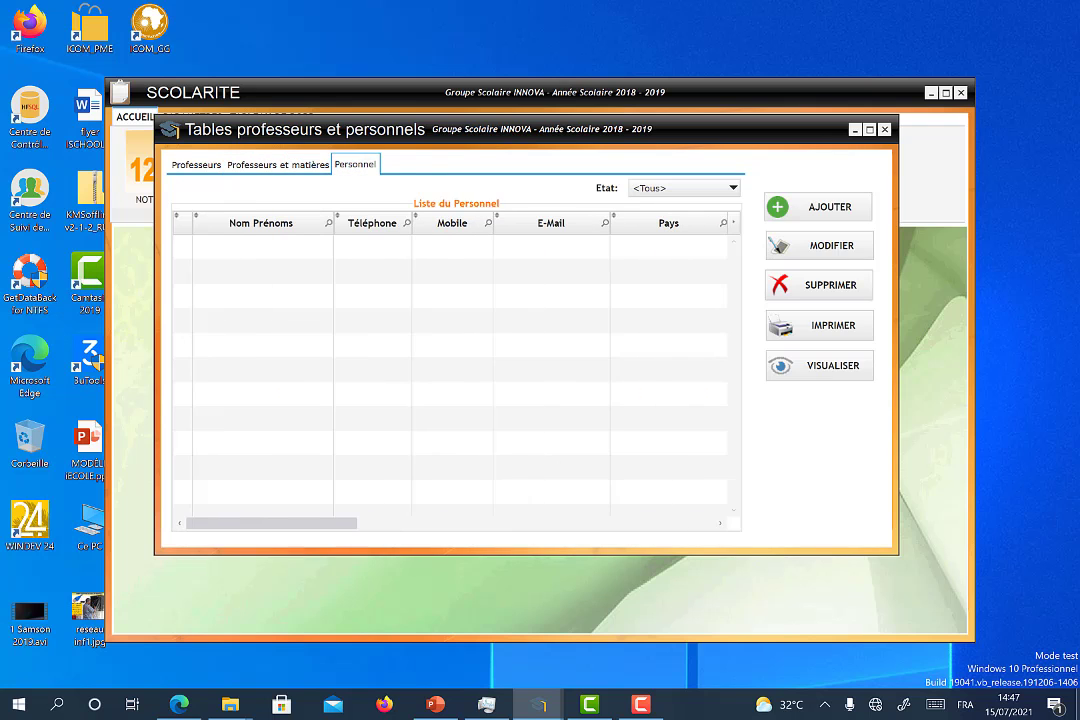
{"action": "left_click", "coordinate": [277, 165]}
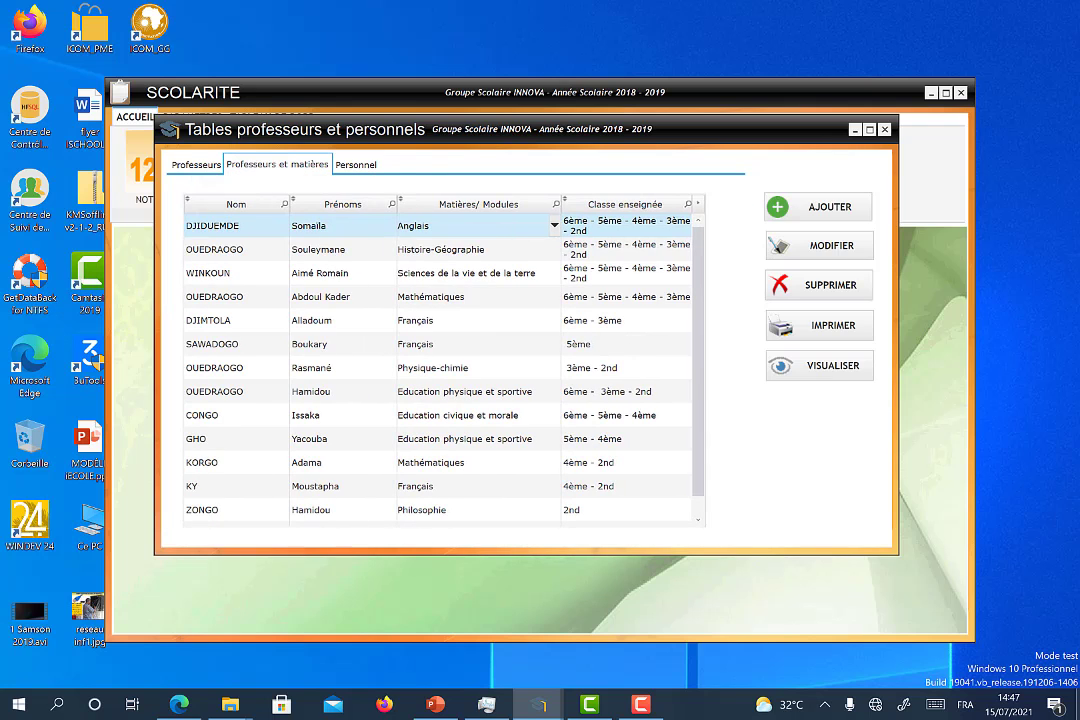
{"action": "left_click", "coordinate": [196, 165]}
{"action": "left_click", "coordinate": [885, 130]}
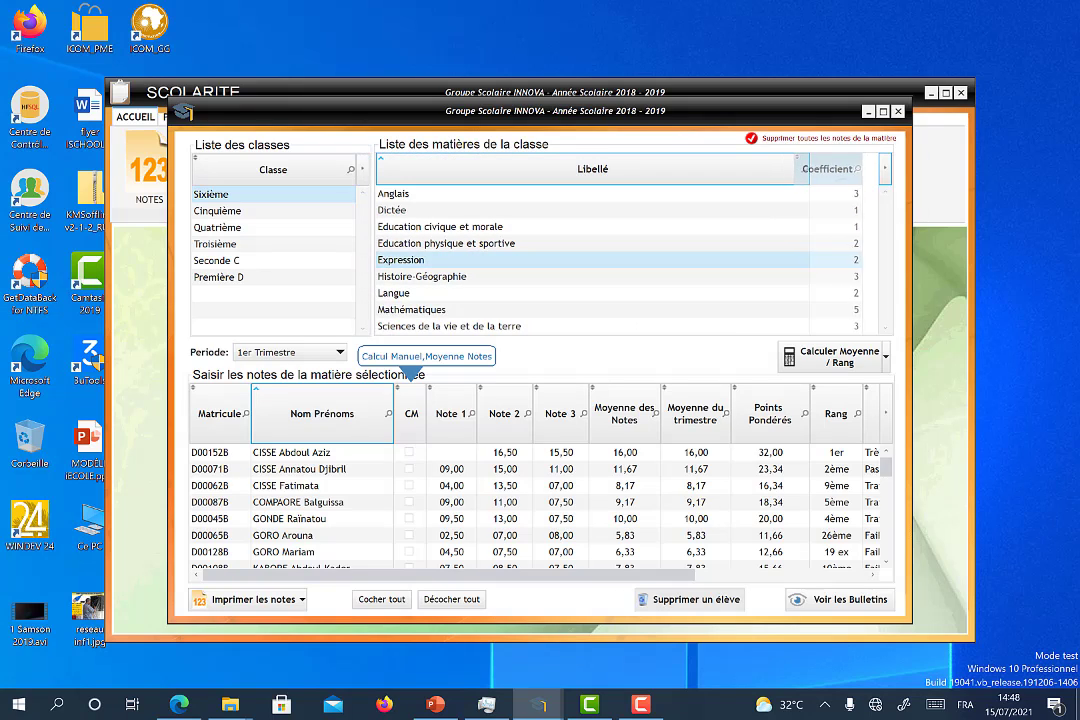
{"action": "left_click", "coordinate": [340, 352]}
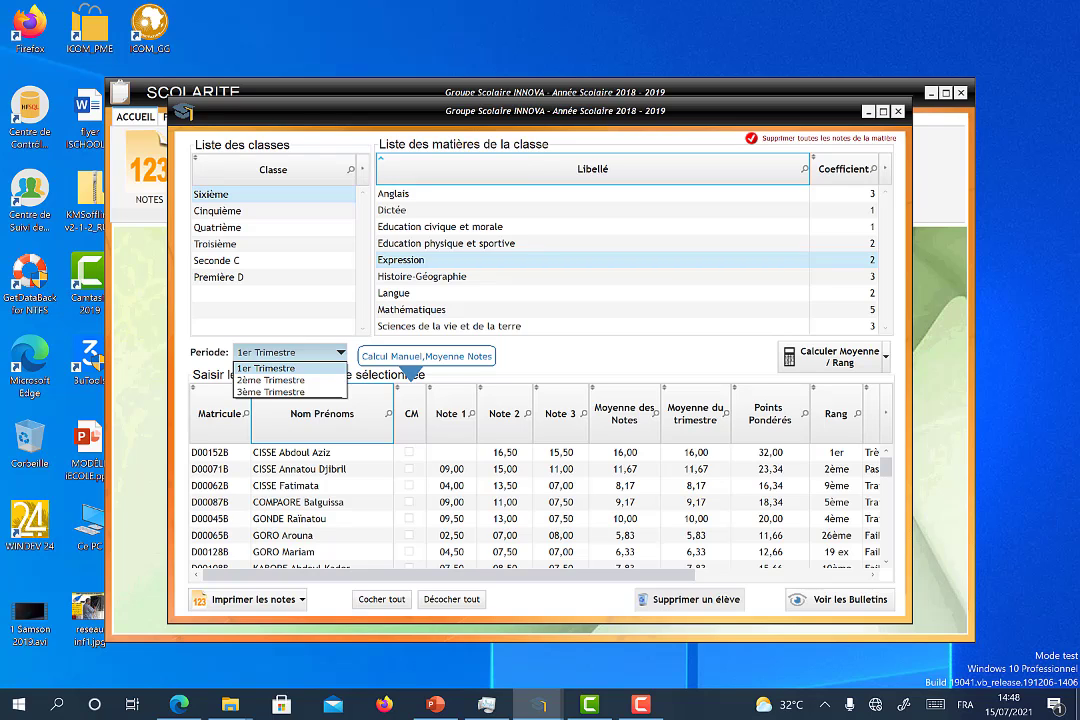
{"action": "left_click", "coordinate": [280, 368]}
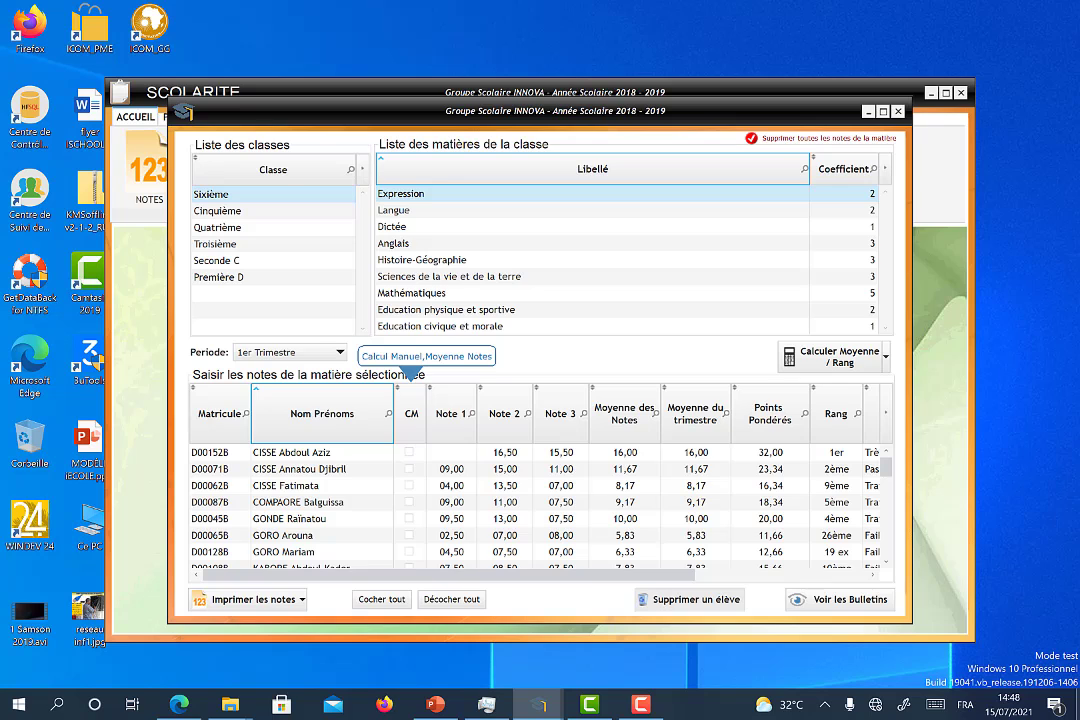
Step: Sort the Expression grade list by name descending and search for the student's surname
{"action": "left_click", "coordinate": [322, 414]}
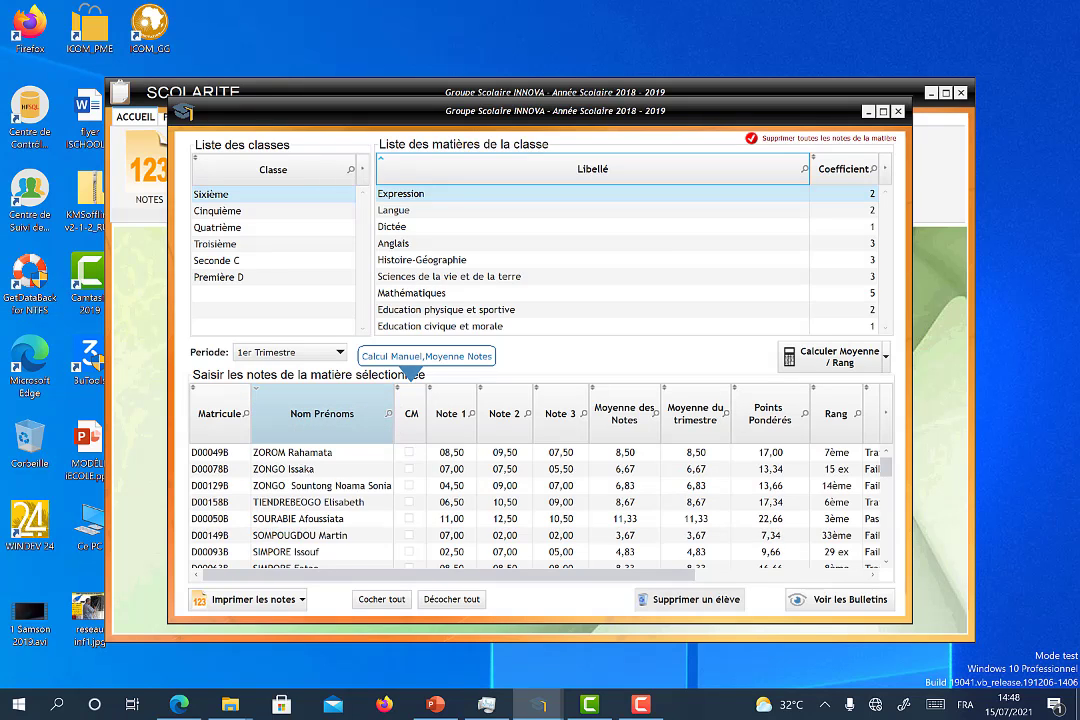
{"action": "left_click", "coordinate": [389, 413]}
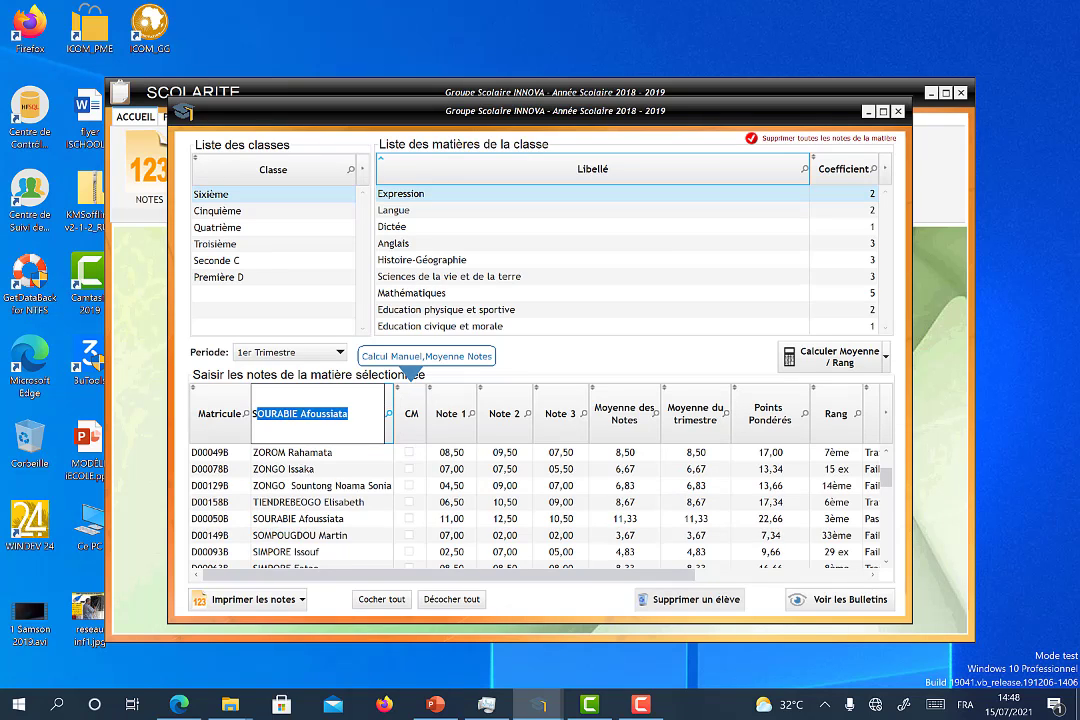
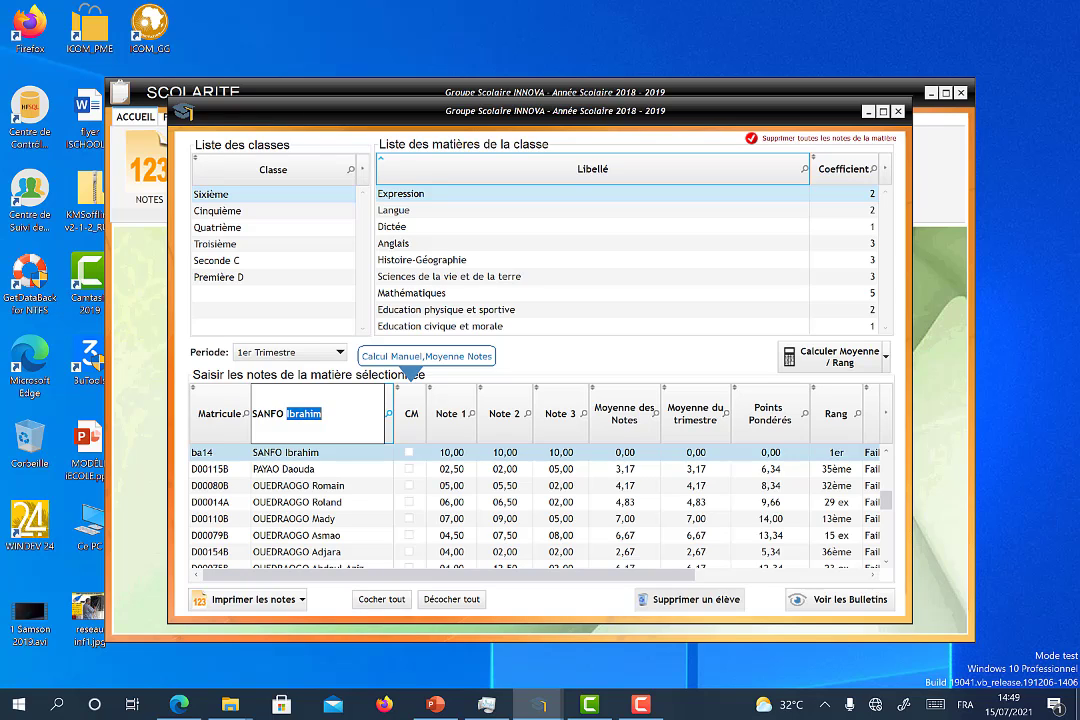
{"action": "left_click", "coordinate": [504, 454]}
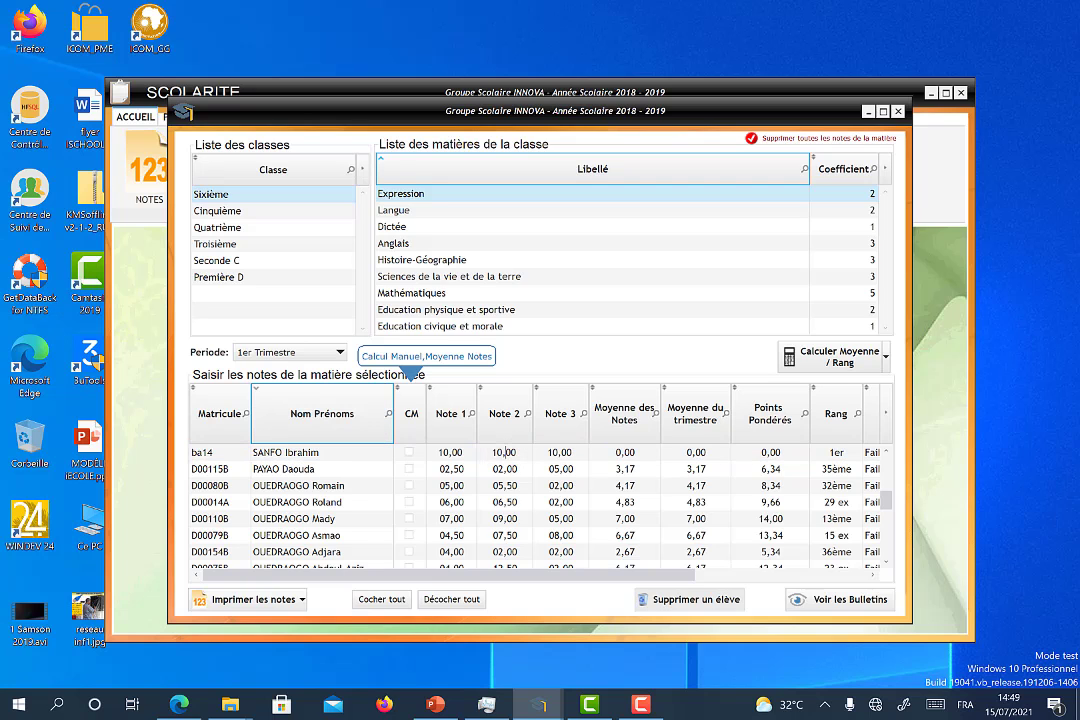
{"action": "left_click", "coordinate": [998, 435]}
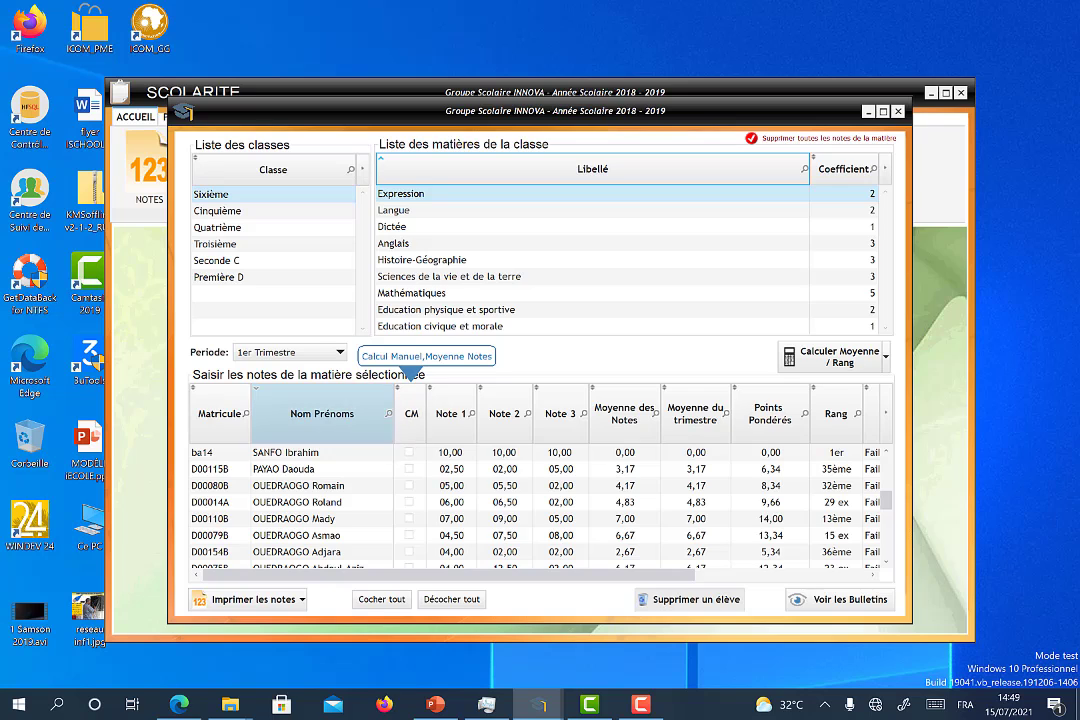
Step: Filter the Nom Prénoms column with 'Commence par' on the student's surname
{"action": "right_click", "coordinate": [389, 421]}
{"action": "mouse_move", "coordinate": [425, 446]}
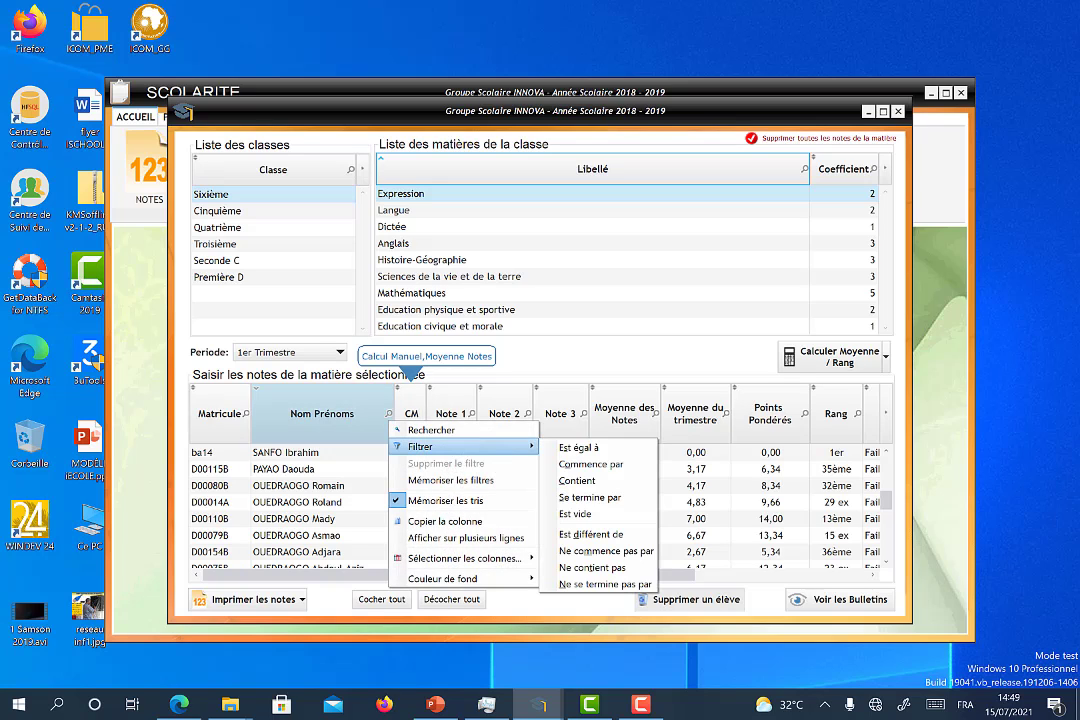
{"action": "left_click", "coordinate": [578, 481]}
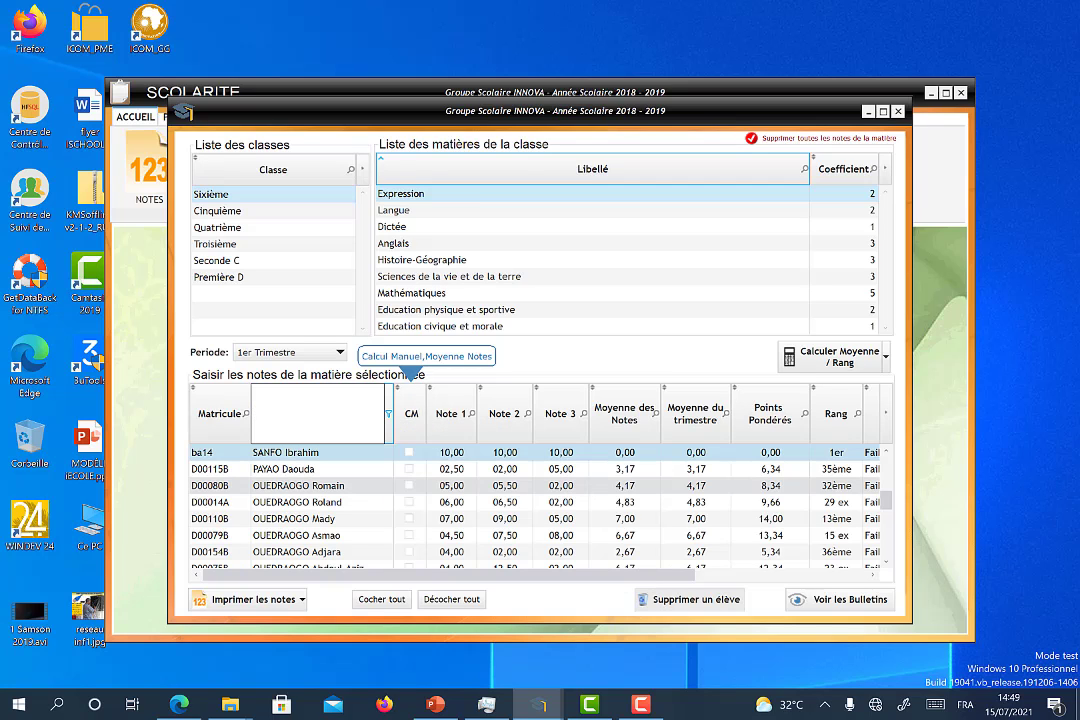
{"action": "type", "text": "SANFO"}
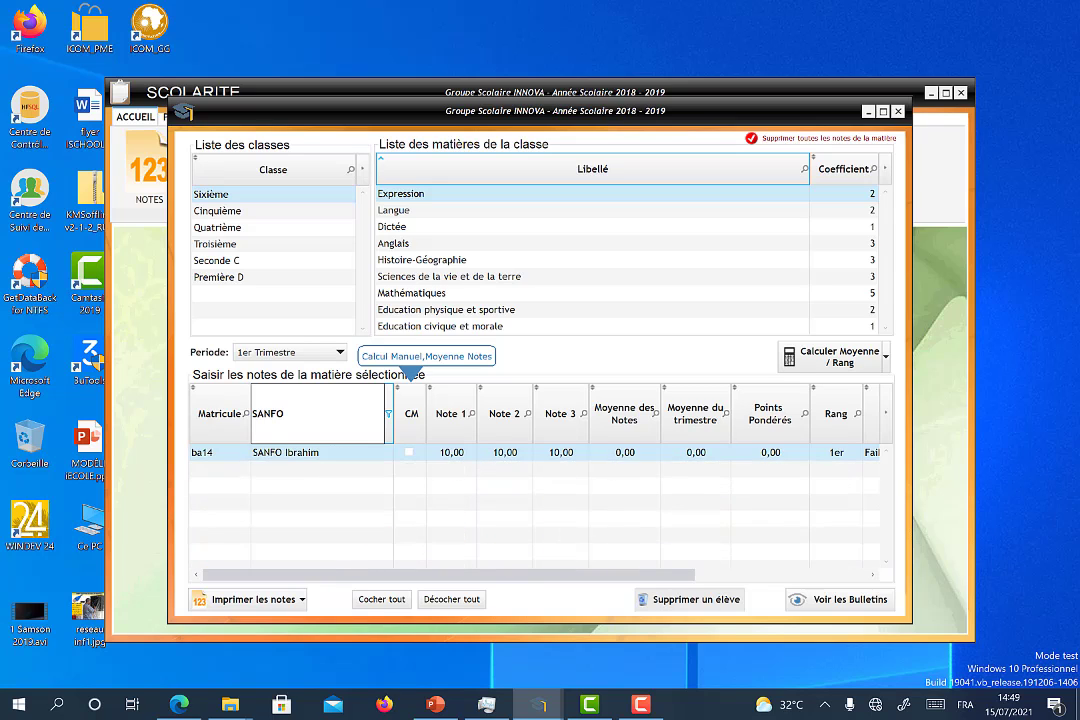
{"action": "key", "text": "Return"}
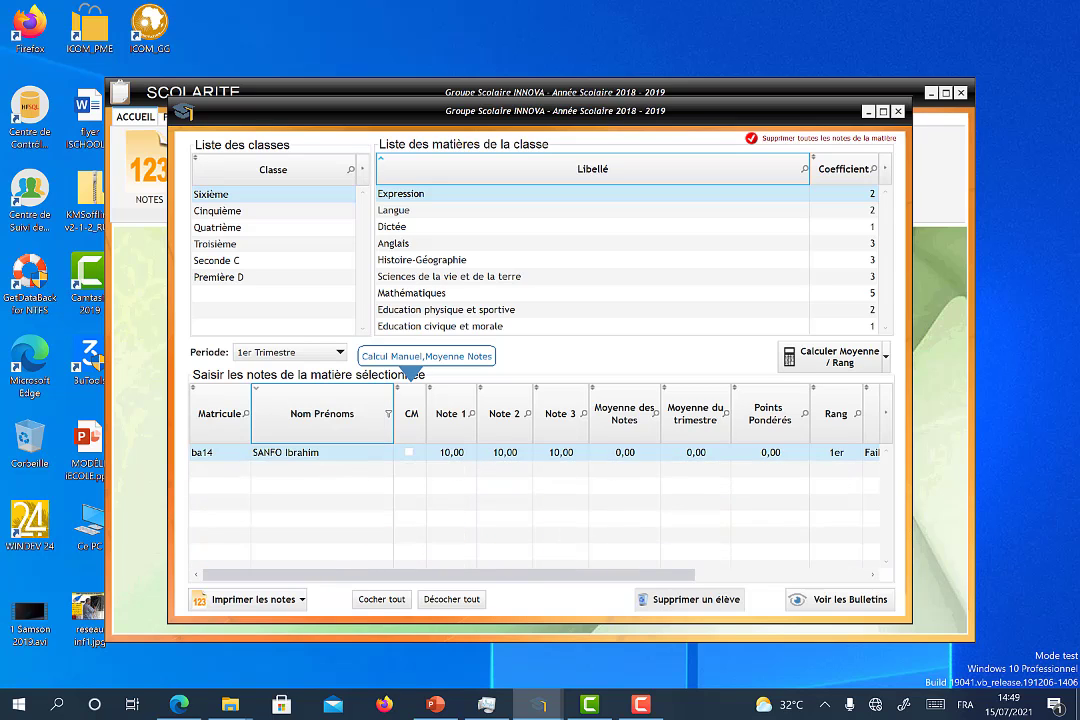
Step: Enter the student's Expression grades: Note 1 10, Note 2 12, Note 3 15
{"action": "left_click", "coordinate": [451, 451]}
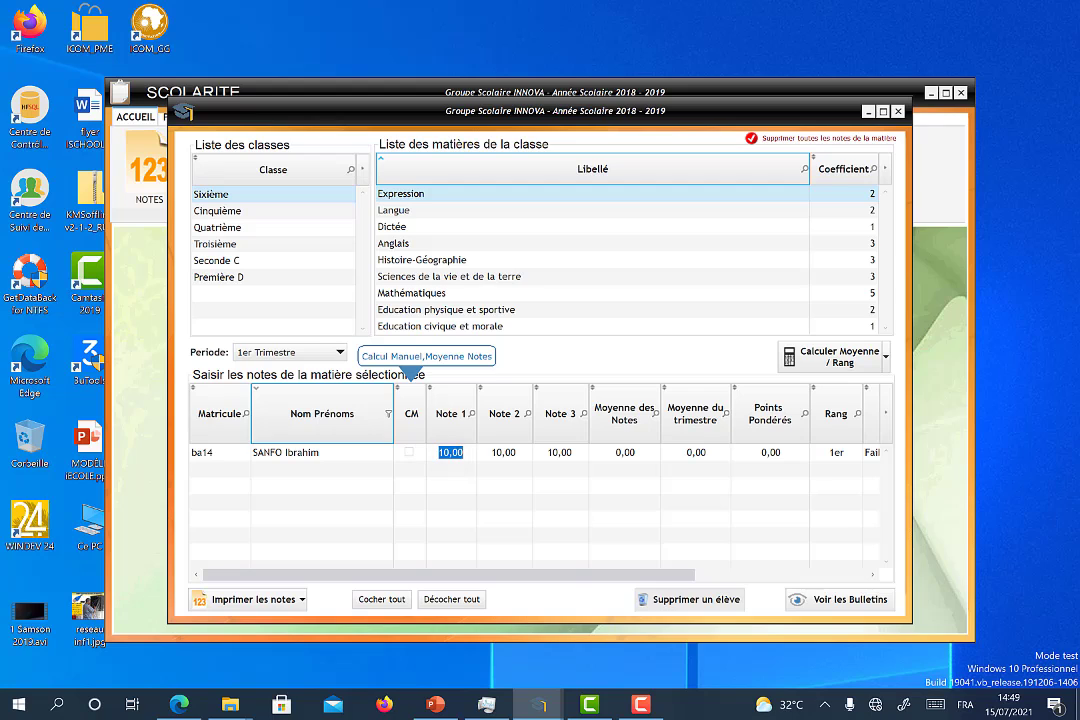
{"action": "type", "text": "10"}
{"action": "key", "text": "Tab"}
{"action": "type", "text": "12"}
{"action": "key", "text": "Tab"}
{"action": "type", "text": "15"}
{"action": "key", "text": "Tab"}
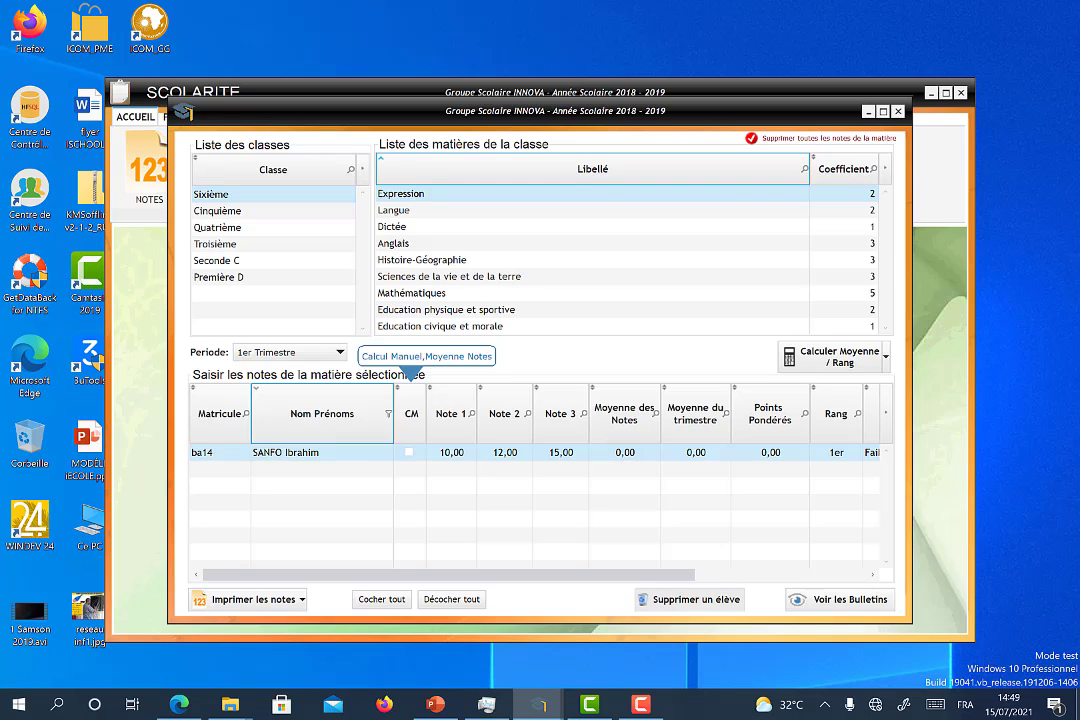
Step: Page through the Dictée, Langue, Anglais, Histoire-Géographie, Mathématiques, SVT, ECM and EPS grades
{"action": "left_click", "coordinate": [440, 227]}
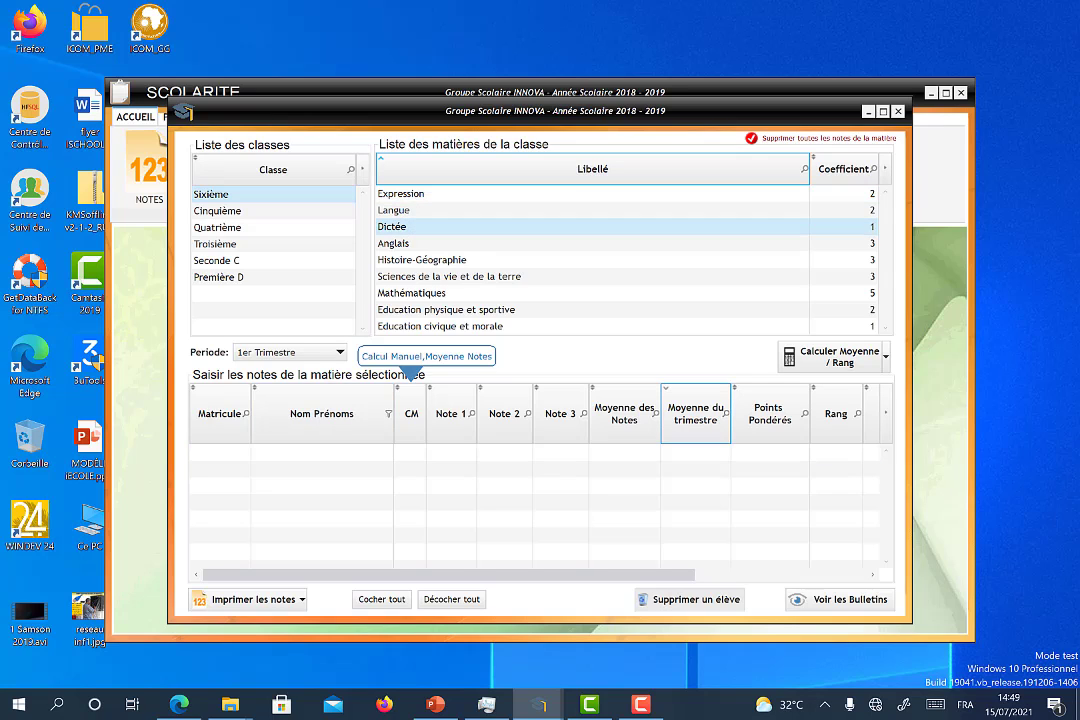
{"action": "left_click", "coordinate": [440, 210]}
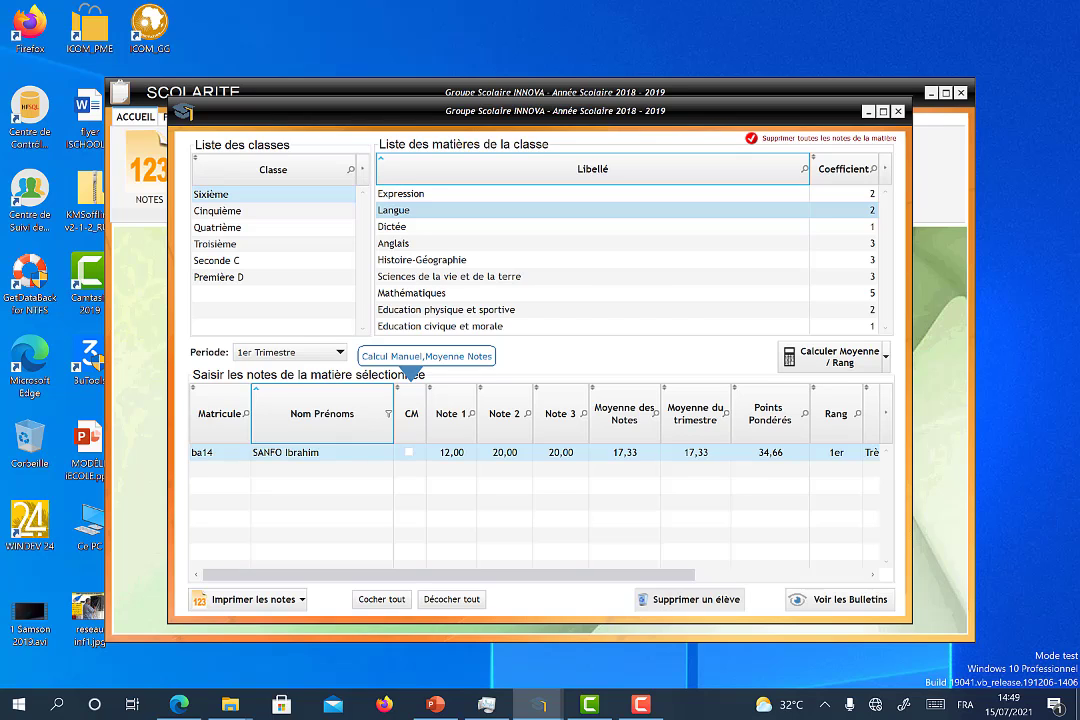
{"action": "left_click", "coordinate": [440, 243]}
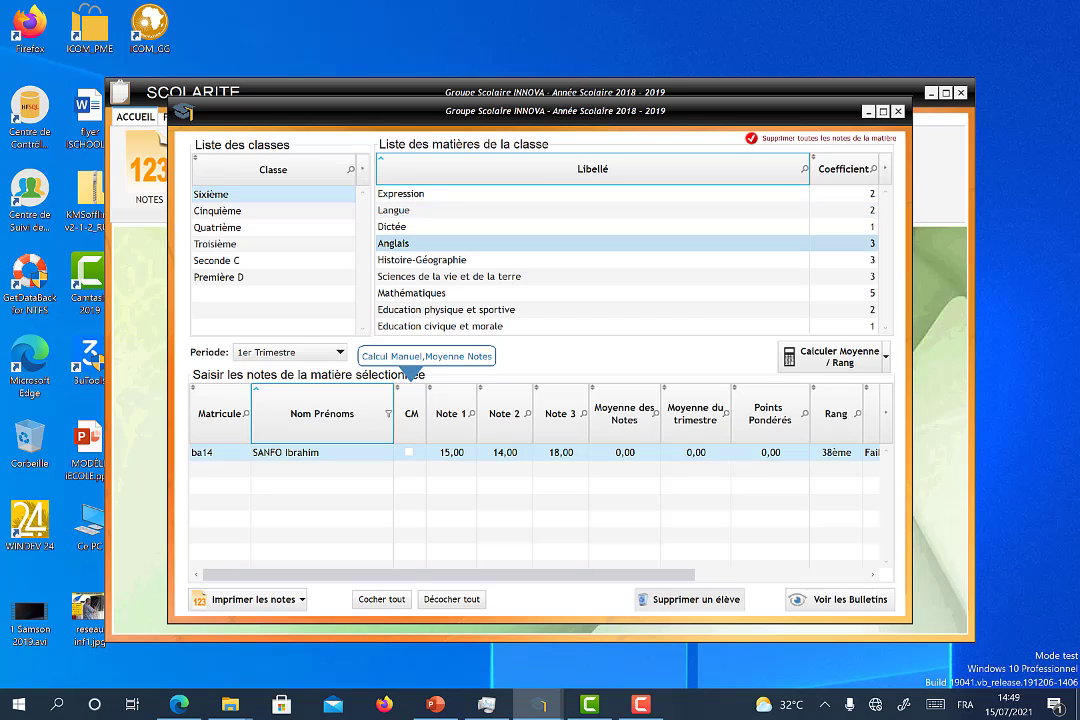
{"action": "left_click", "coordinate": [440, 260]}
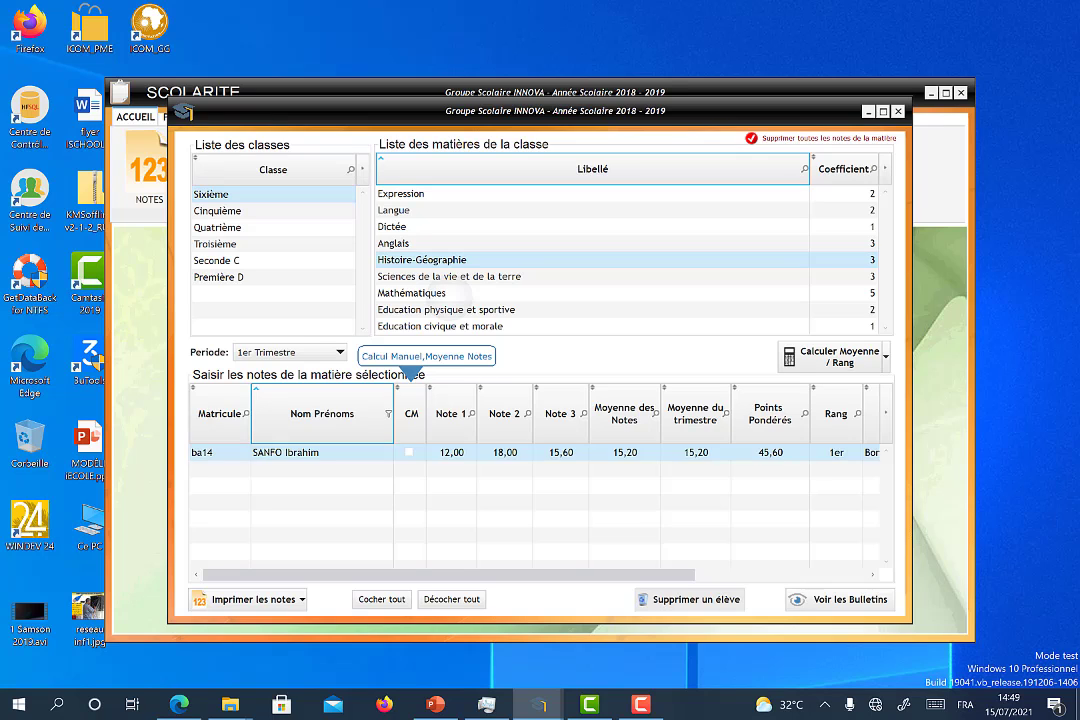
{"action": "left_click", "coordinate": [410, 293]}
{"action": "left_click", "coordinate": [524, 276]}
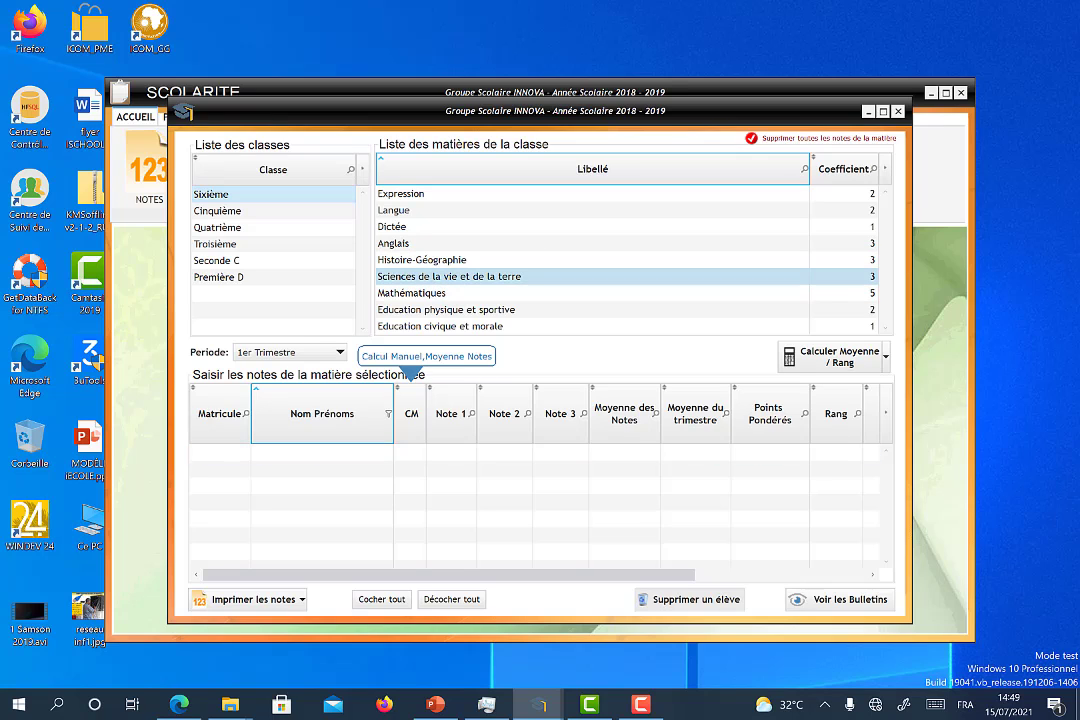
{"action": "left_click", "coordinate": [542, 326]}
{"action": "left_click", "coordinate": [540, 310]}
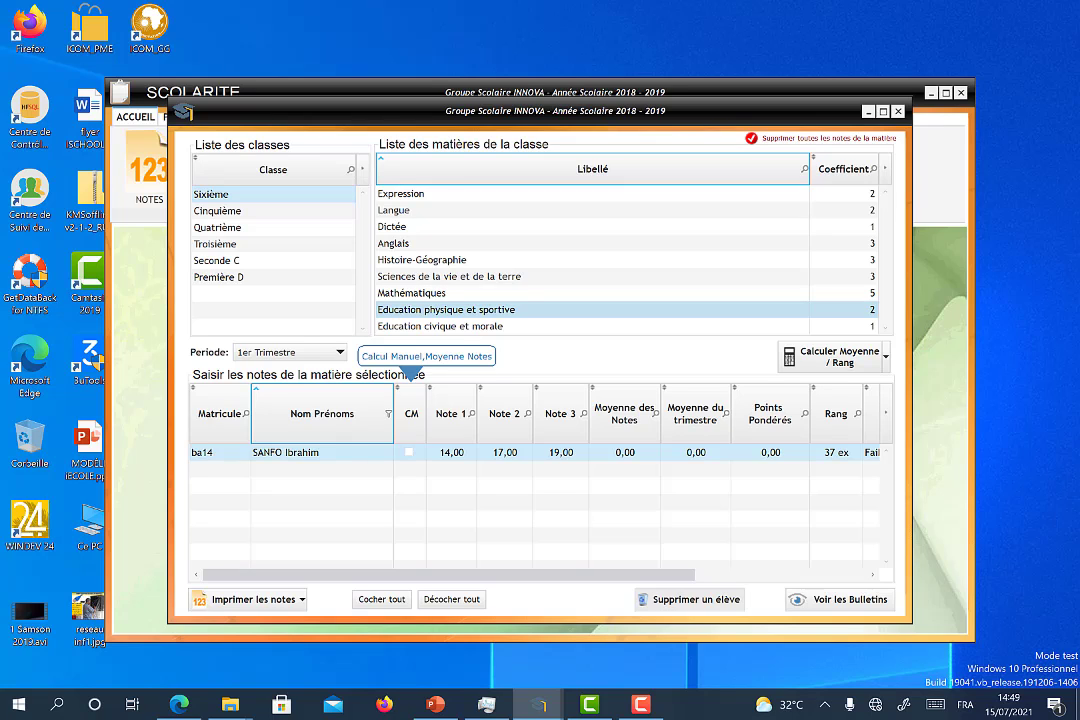
Step: Keep 1er Trimestre, then cycle Cinquième, Troisième and Première D back to Sixième
{"action": "left_click", "coordinate": [339, 352]}
{"action": "left_click", "coordinate": [306, 351]}
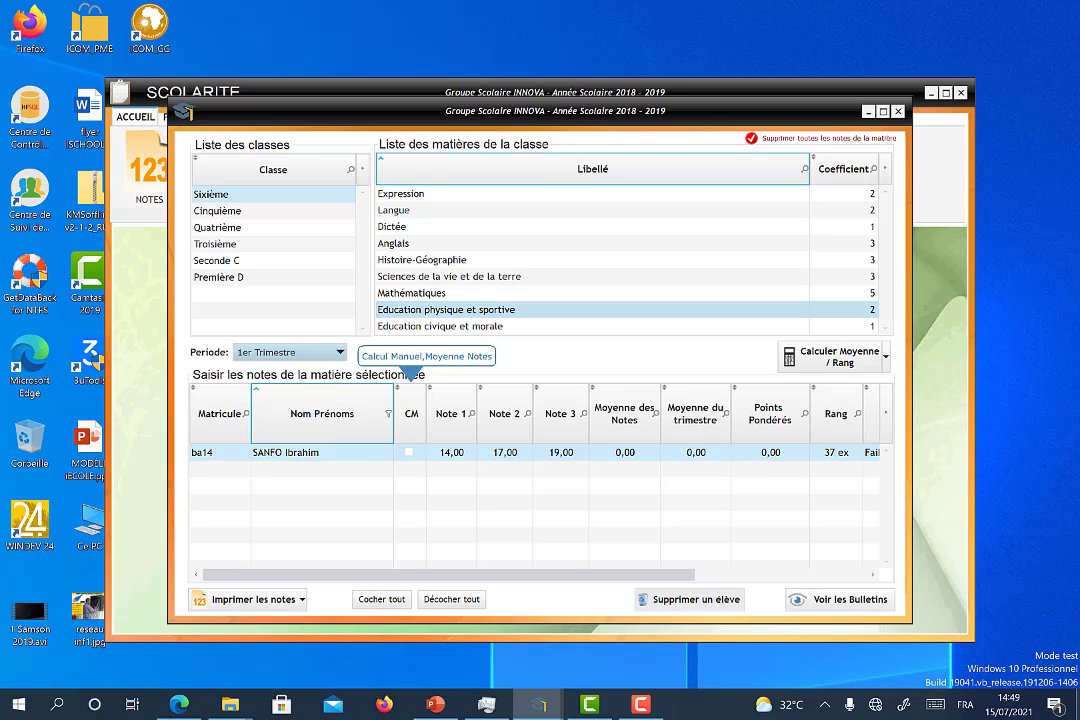
{"action": "left_click", "coordinate": [218, 211]}
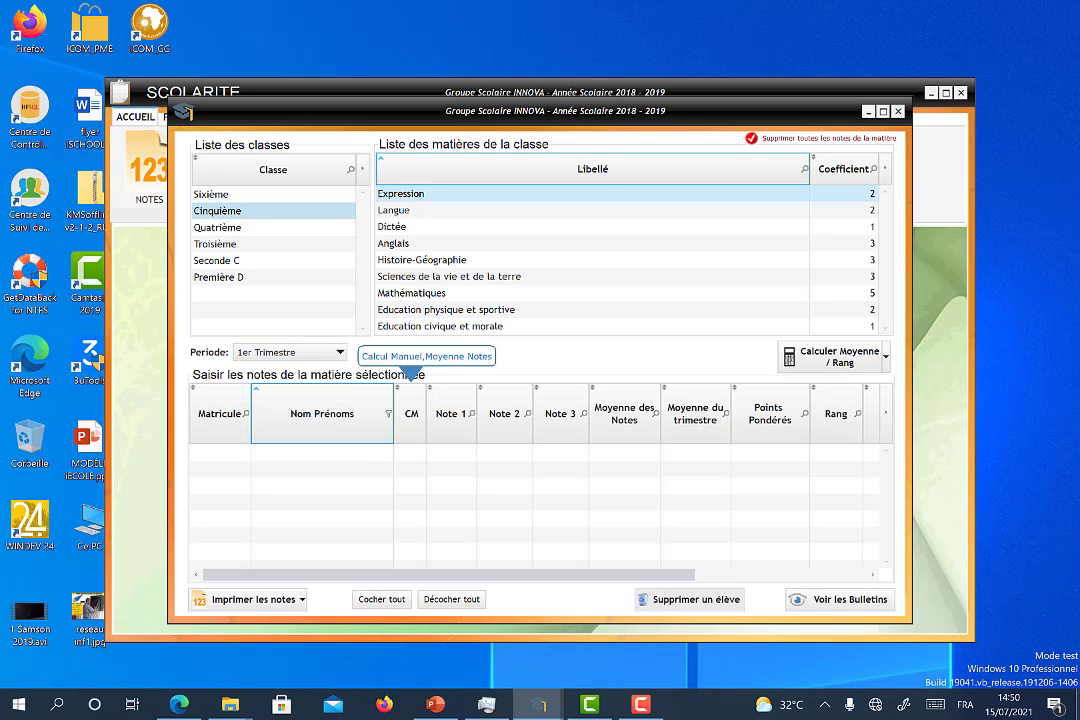
{"action": "left_click", "coordinate": [216, 244]}
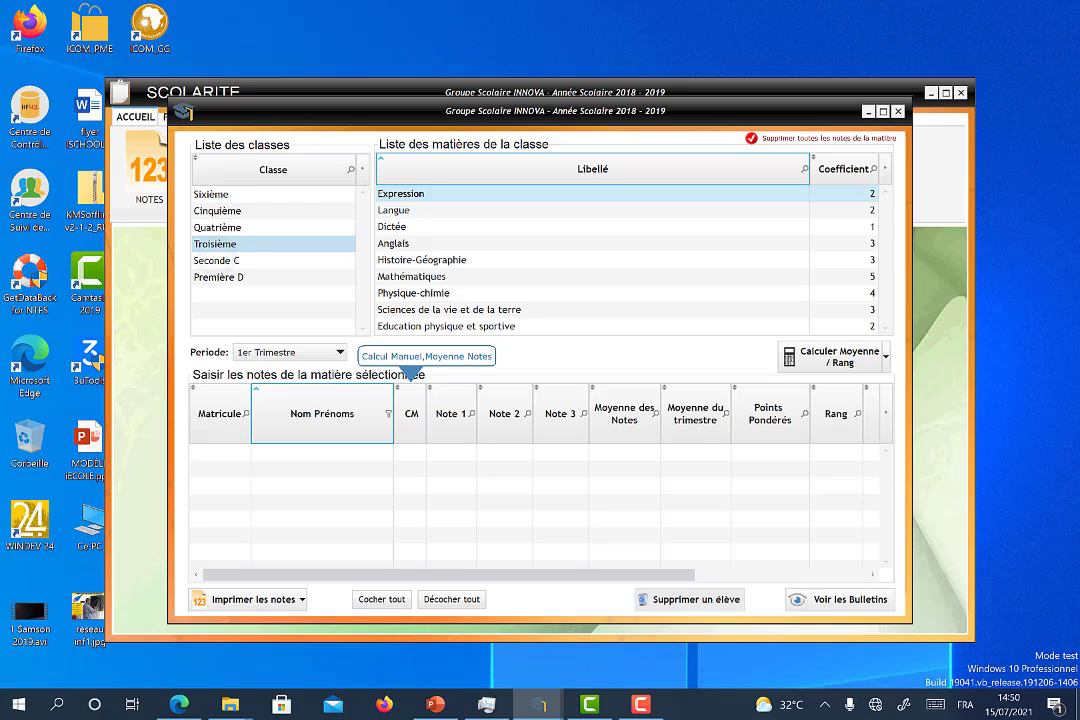
{"action": "left_click", "coordinate": [219, 277]}
{"action": "left_click", "coordinate": [211, 194]}
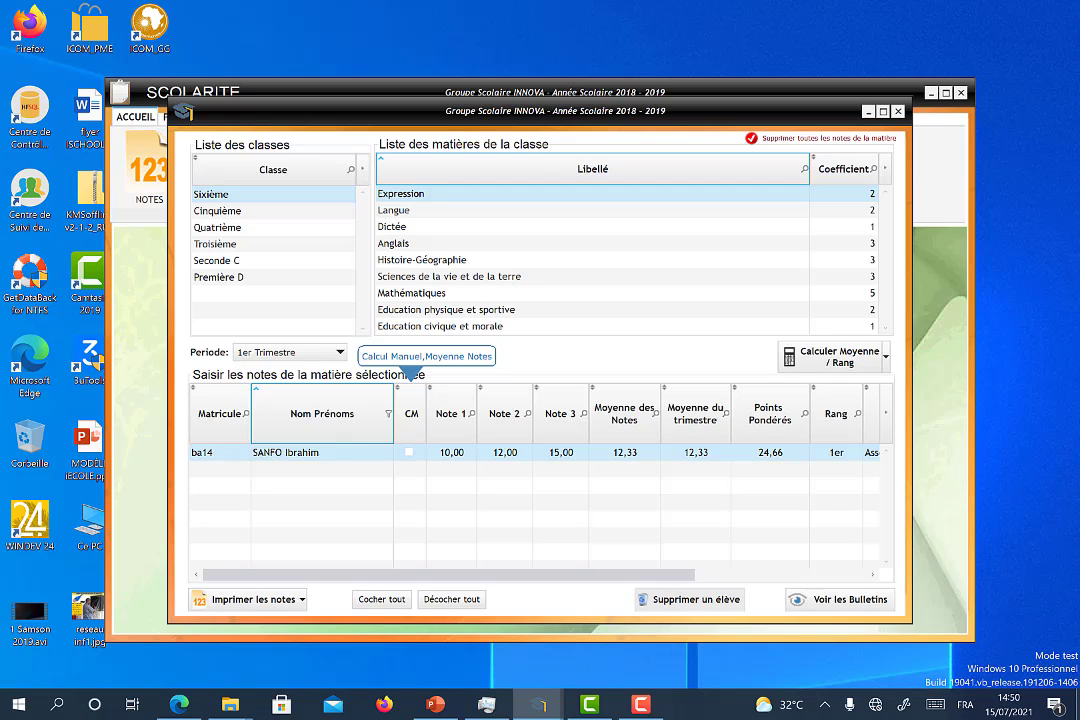
Step: Select Anglais and compute its average and rank with Calculer Moyenne / Rang
{"action": "left_click", "coordinate": [560, 210]}
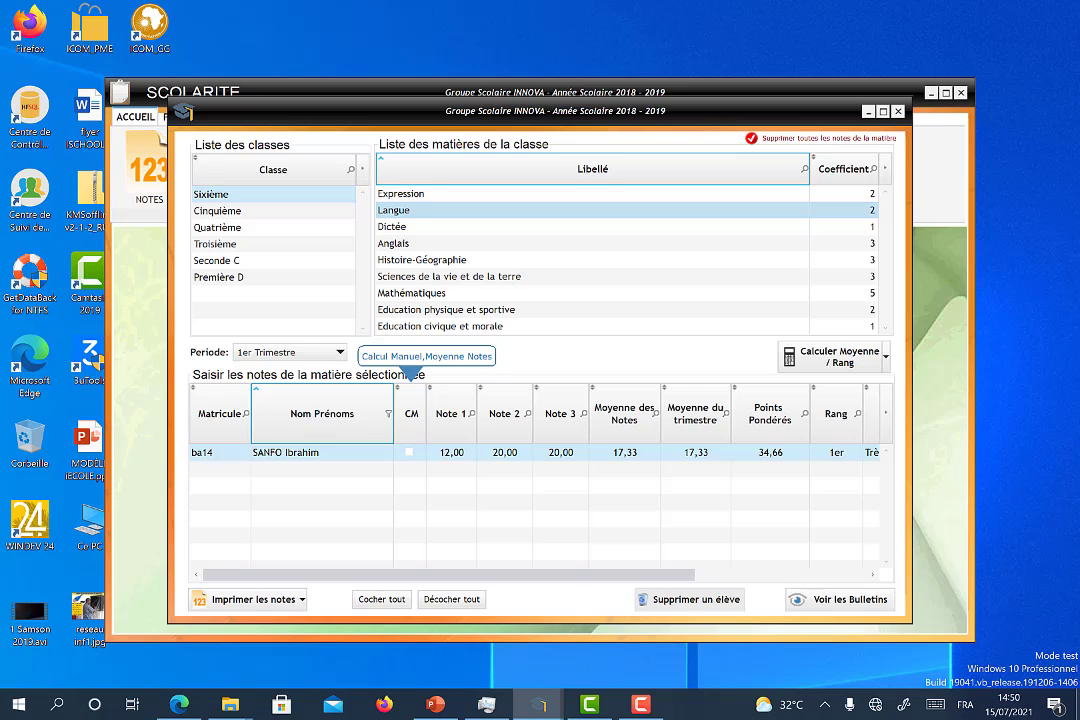
{"action": "left_click", "coordinate": [560, 243]}
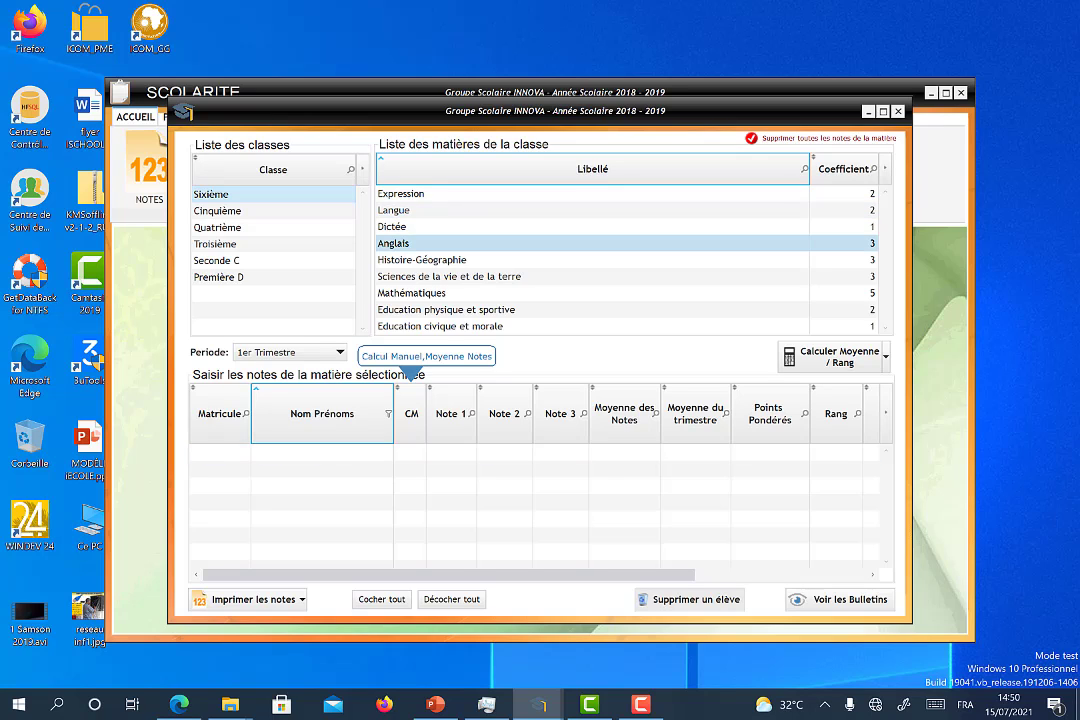
{"action": "left_click", "coordinate": [560, 227]}
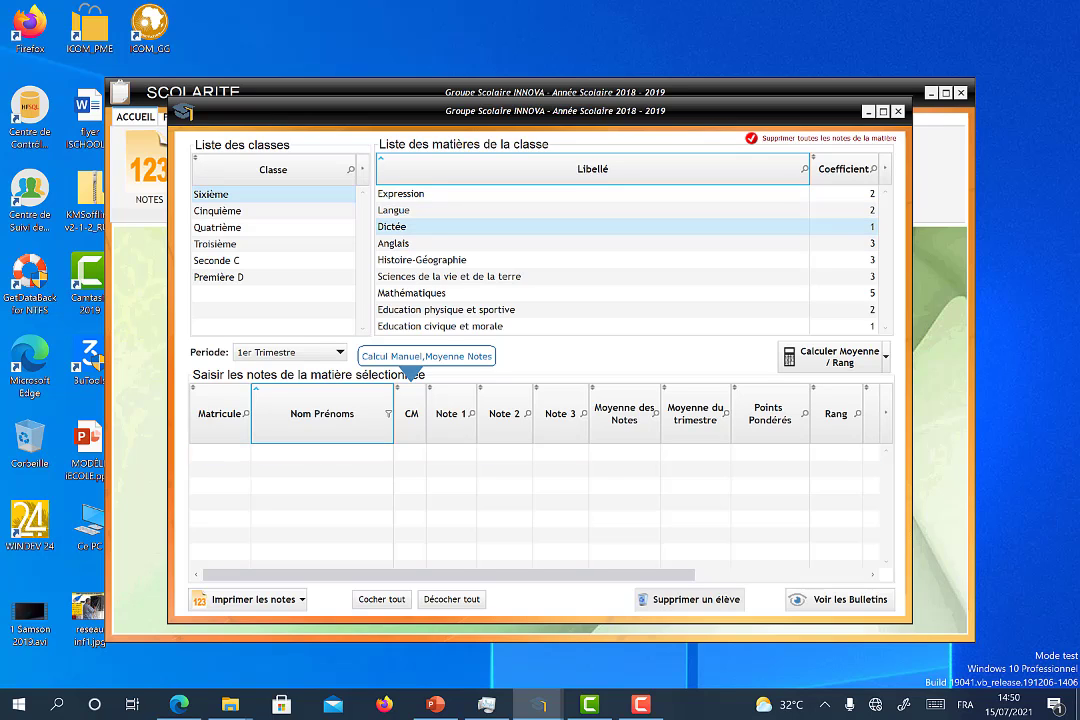
{"action": "left_click", "coordinate": [560, 243]}
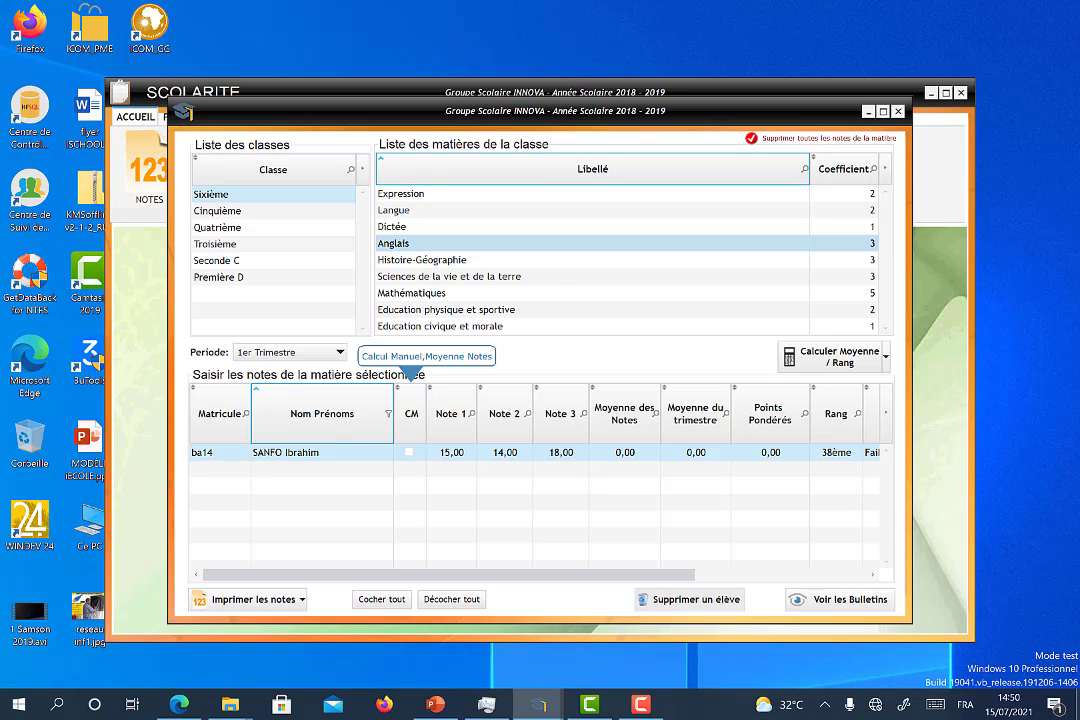
{"action": "left_click", "coordinate": [832, 356]}
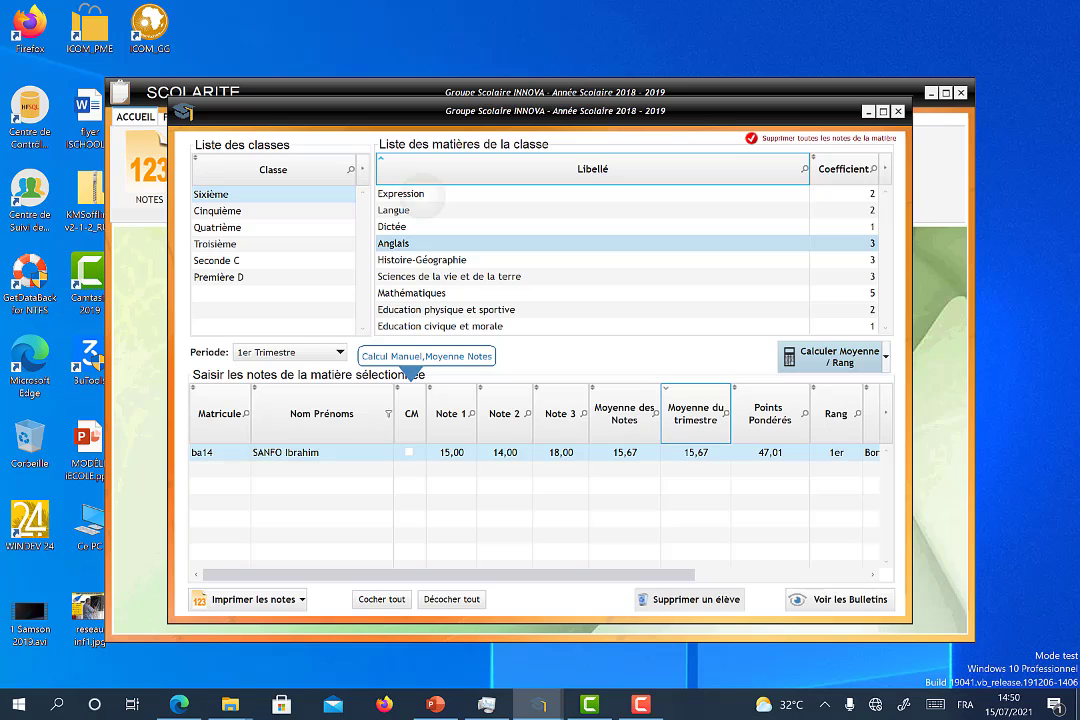
Step: Review Expression, ECM and Histoire-Géographie marks, then open Voir les Bulletins
{"action": "left_click", "coordinate": [412, 195]}
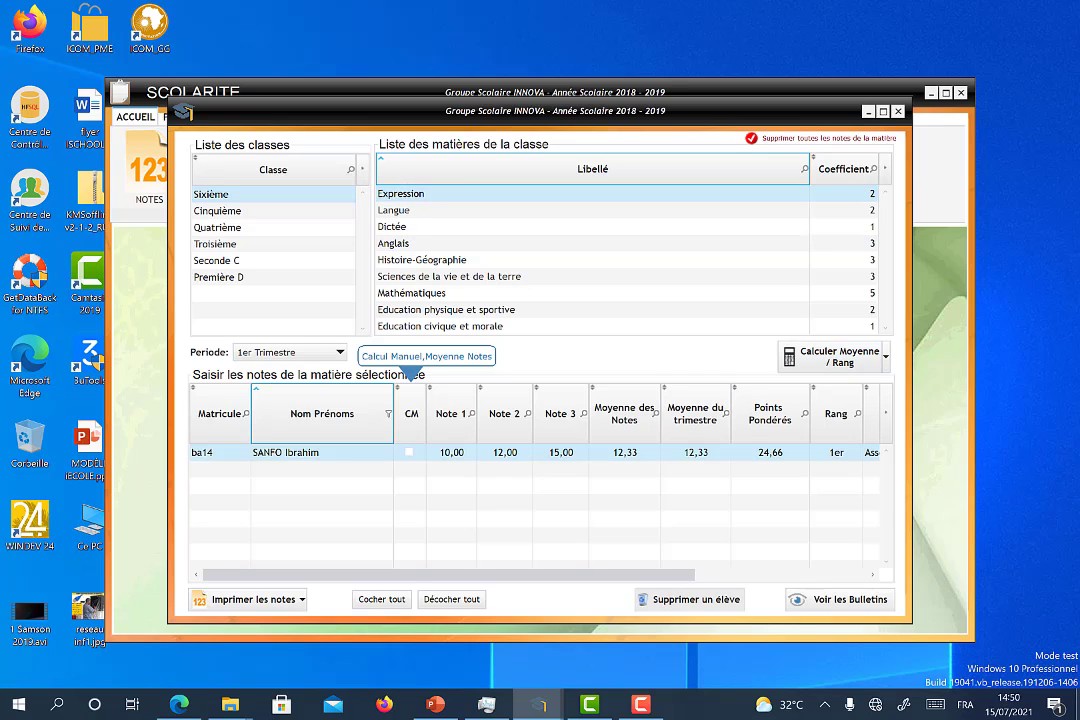
{"action": "left_click", "coordinate": [448, 276]}
{"action": "left_click", "coordinate": [500, 327]}
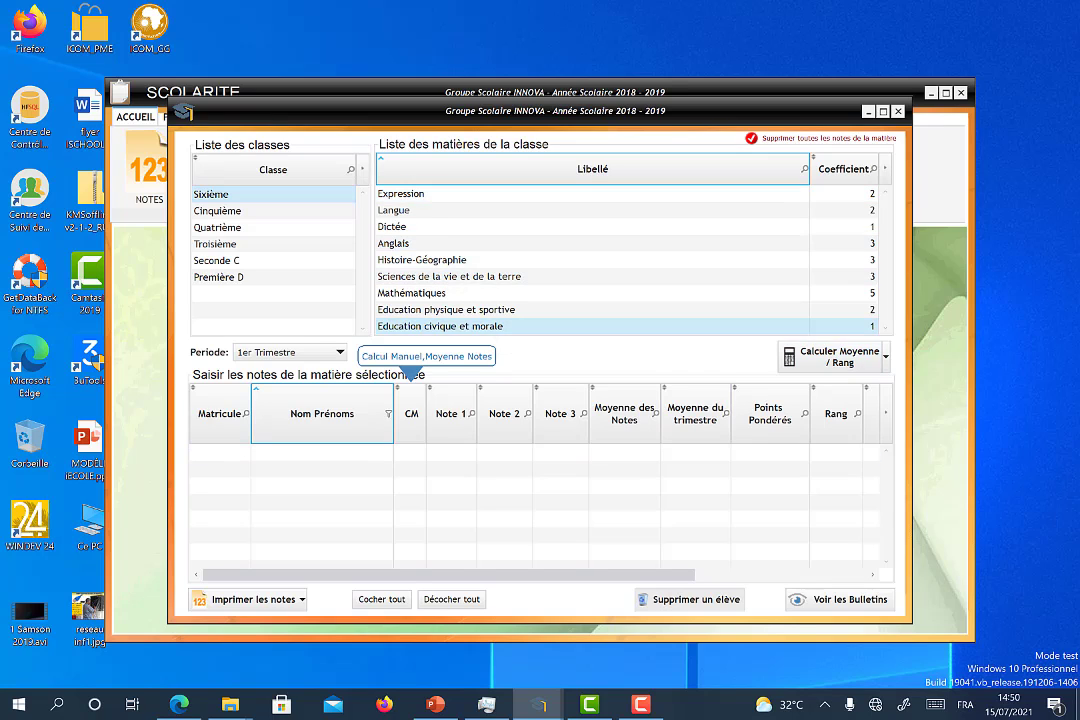
{"action": "left_click", "coordinate": [421, 260]}
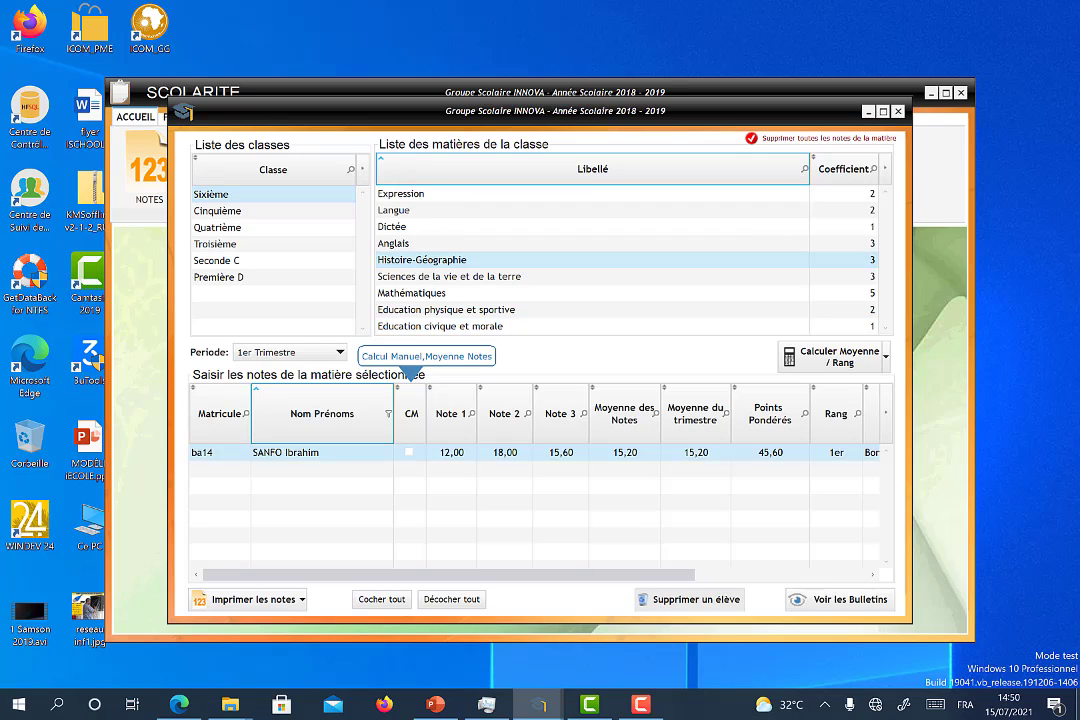
{"action": "left_click", "coordinate": [401, 194]}
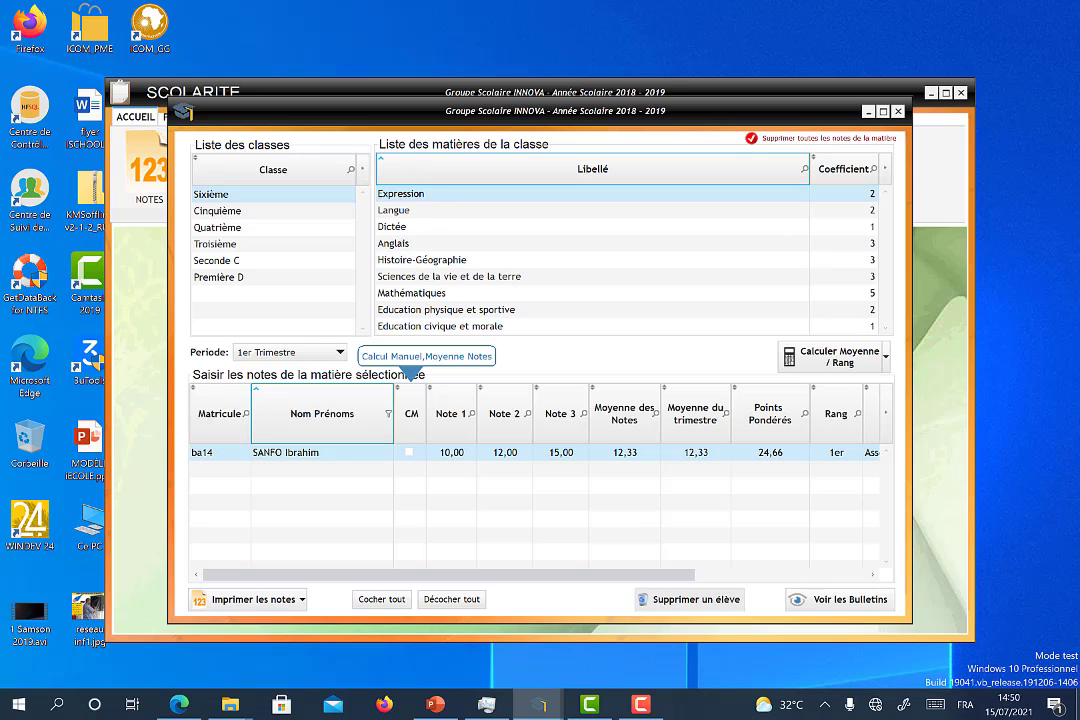
{"action": "left_click", "coordinate": [300, 604]}
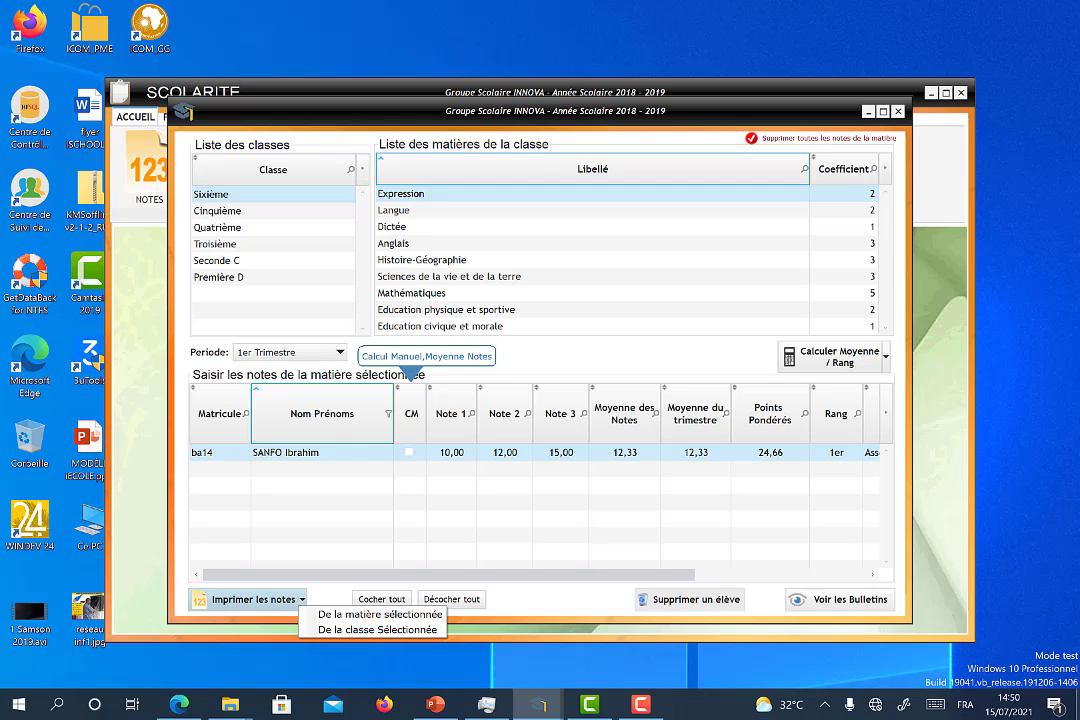
{"action": "left_click", "coordinate": [267, 530]}
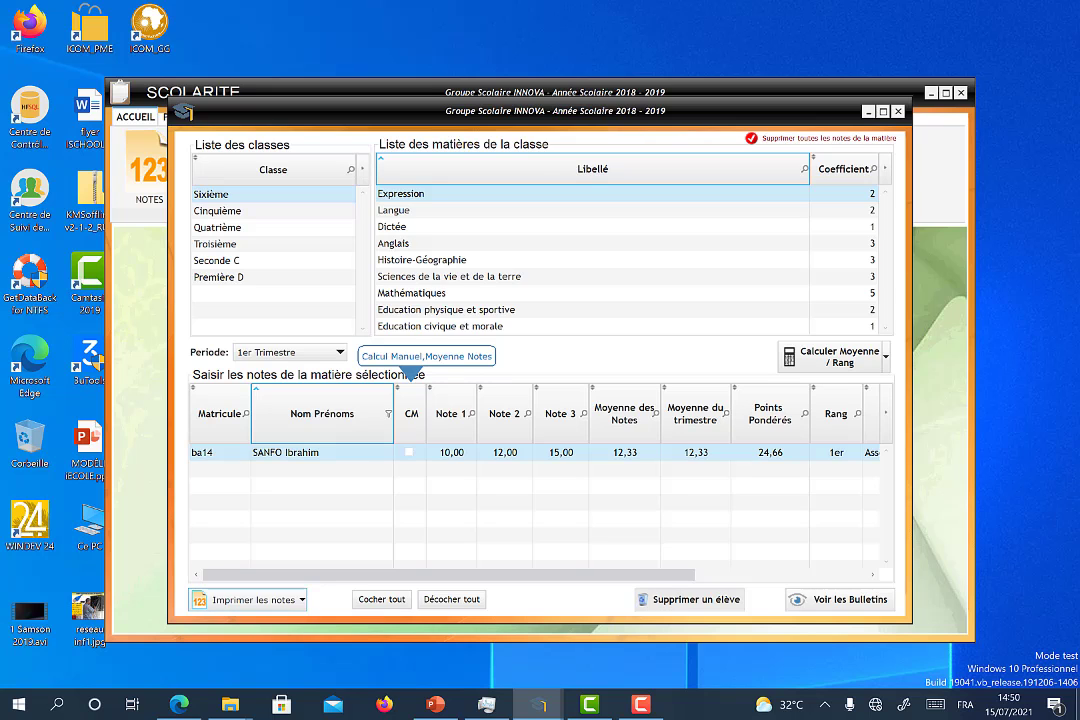
{"action": "left_click", "coordinate": [840, 600]}
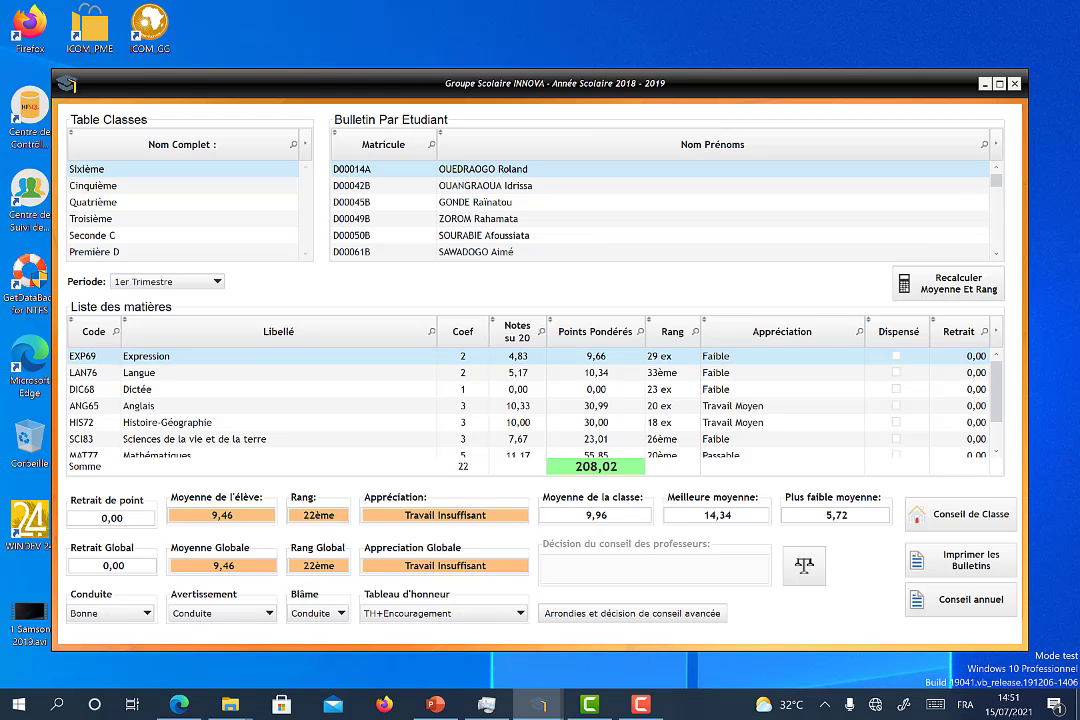
Step: Search the Bulletin Par Etudiant list for the student's surname
{"action": "left_click", "coordinate": [984, 144]}
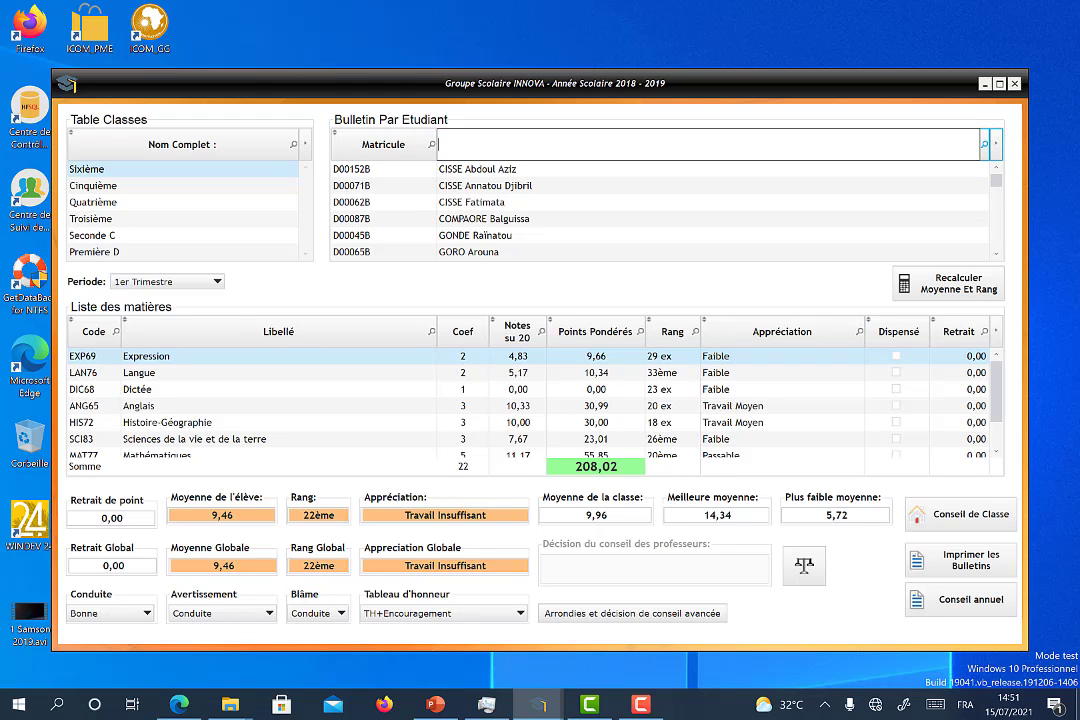
{"action": "type", "text": "S"}
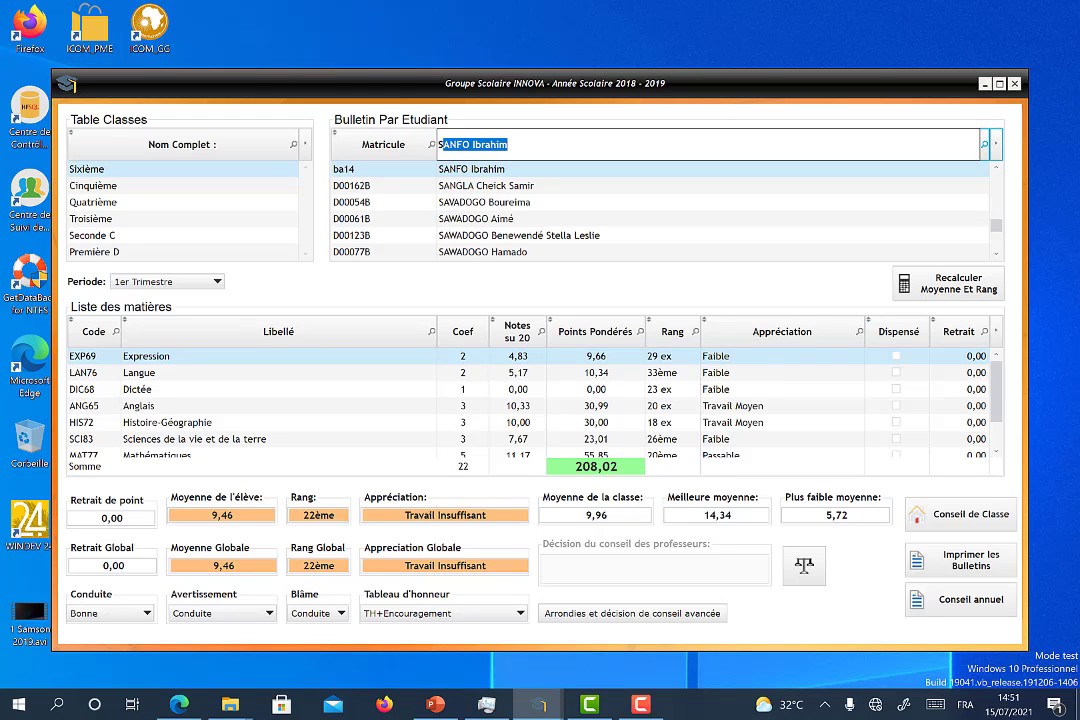
{"action": "type", "text": "AN"}
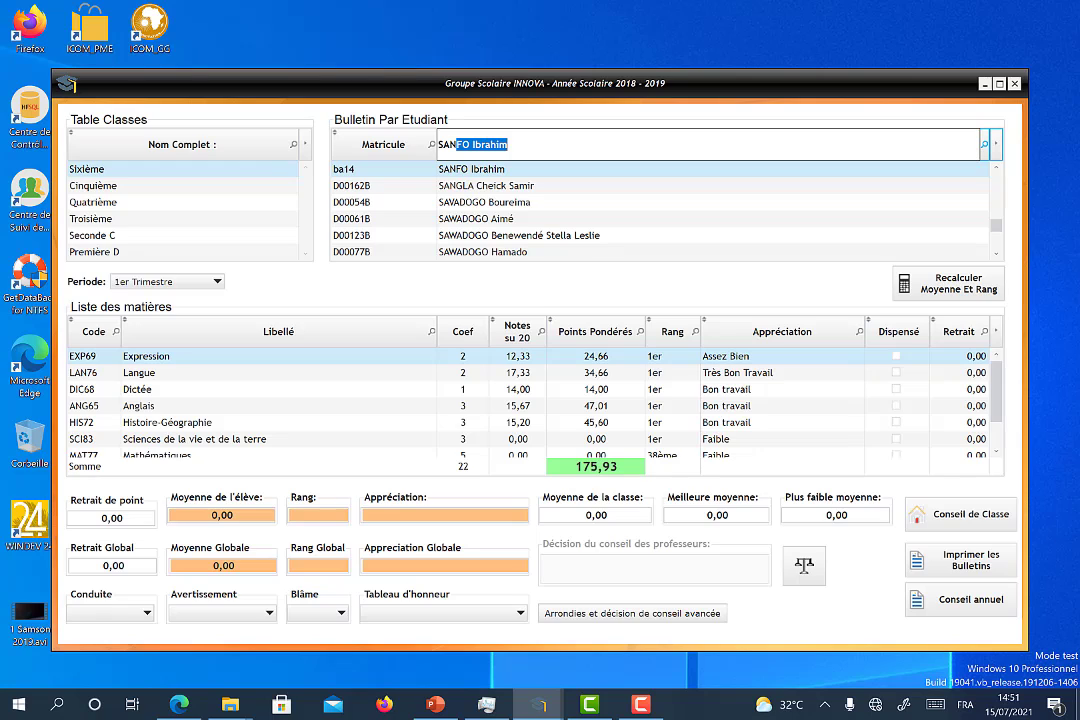
{"action": "type", "text": "FO"}
Step: Review the Sixième class council's Moyenne Classe and Moyenne Passage, then close it
{"action": "left_click", "coordinate": [961, 514]}
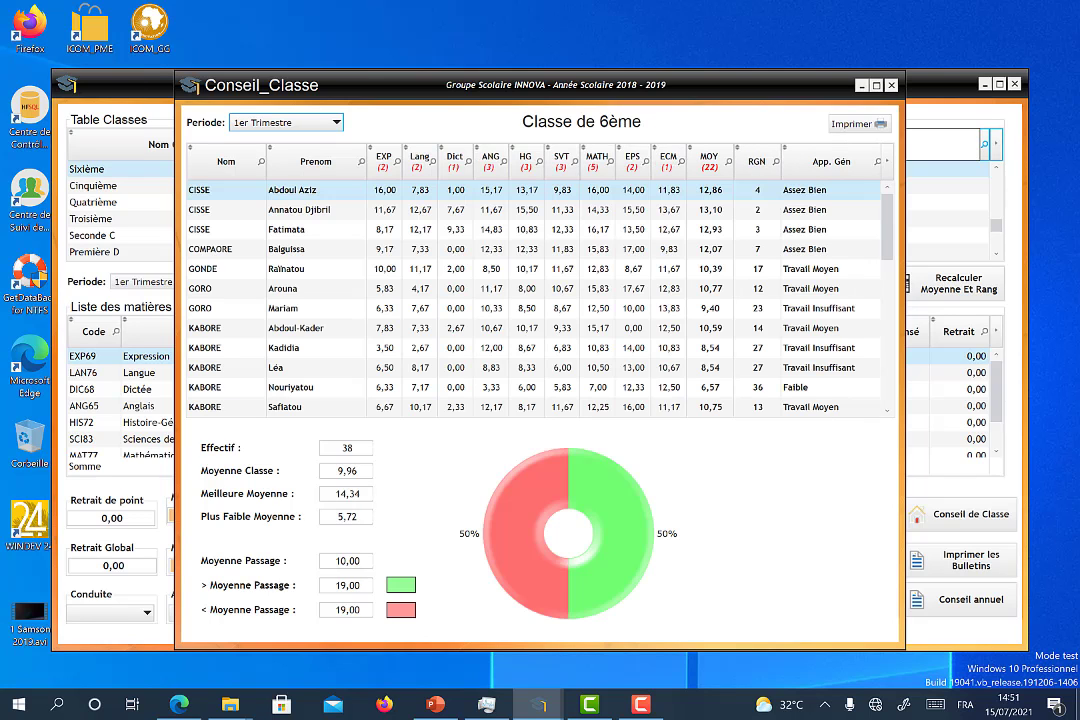
{"action": "left_click", "coordinate": [356, 471]}
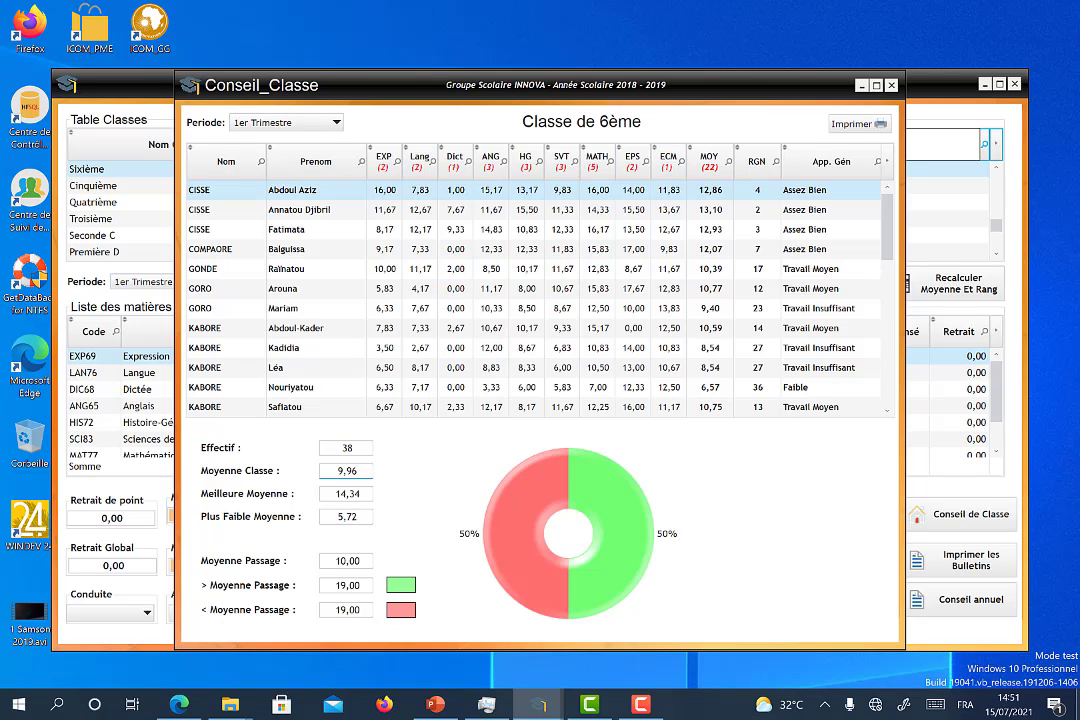
{"action": "left_click", "coordinate": [358, 561]}
{"action": "key", "text": "Escape"}
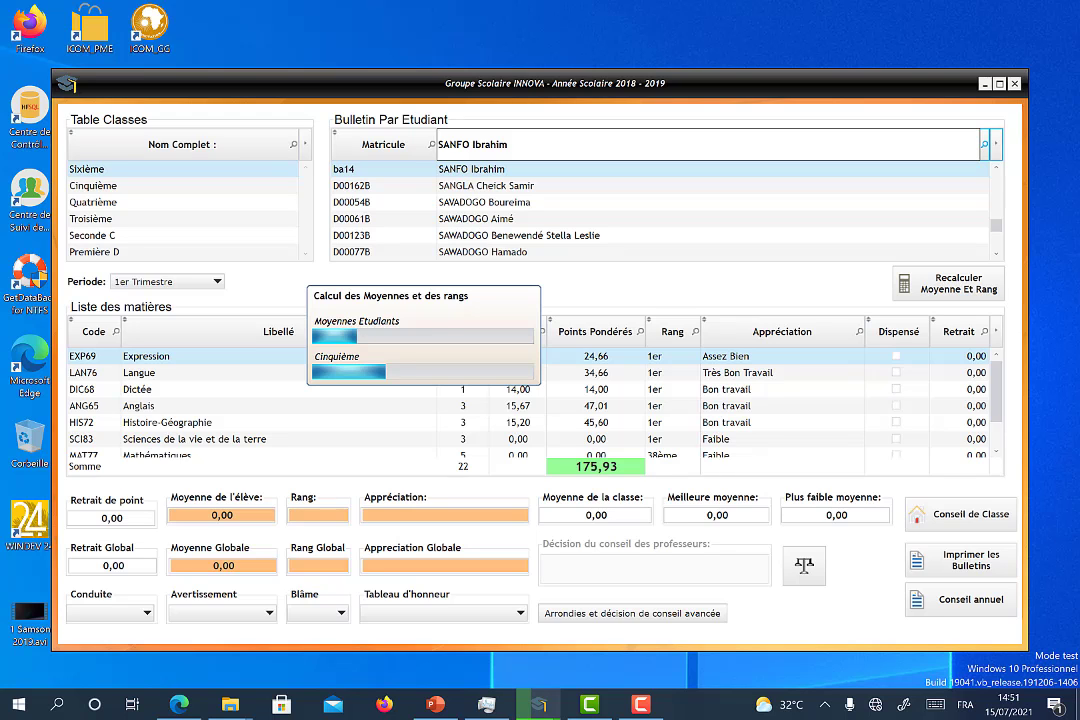
Step: Wait out the recalculation, then run Recalculer Moyenne Et Rang again
{"action": "left_click", "coordinate": [850, 705]}
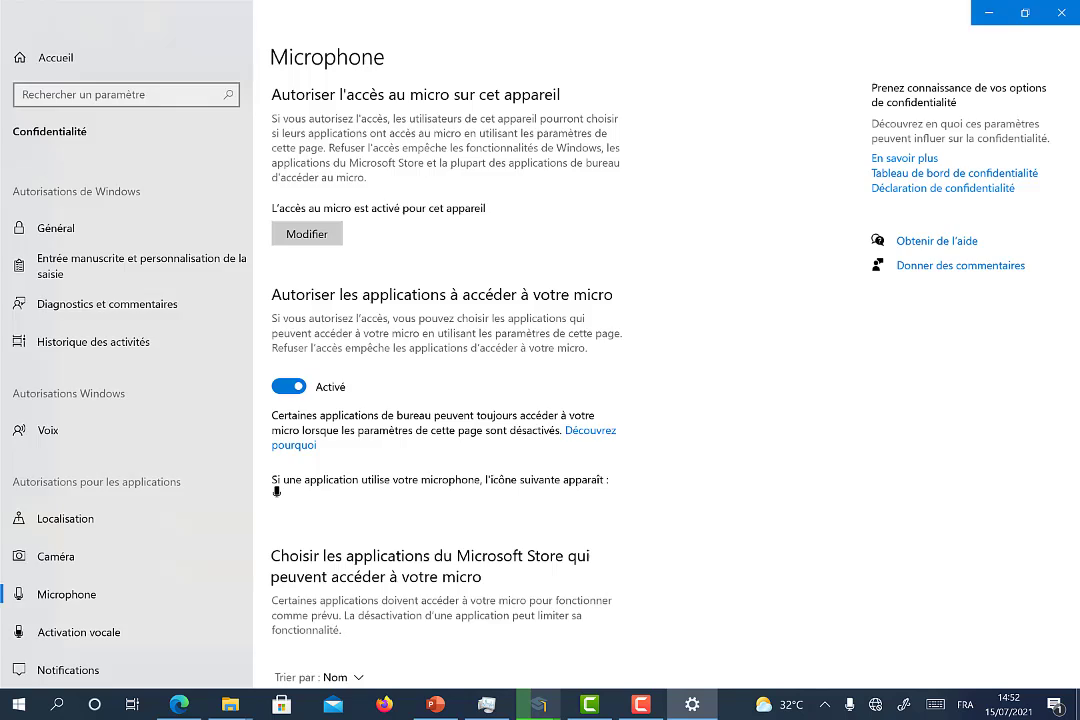
{"action": "left_click", "coordinate": [1061, 13]}
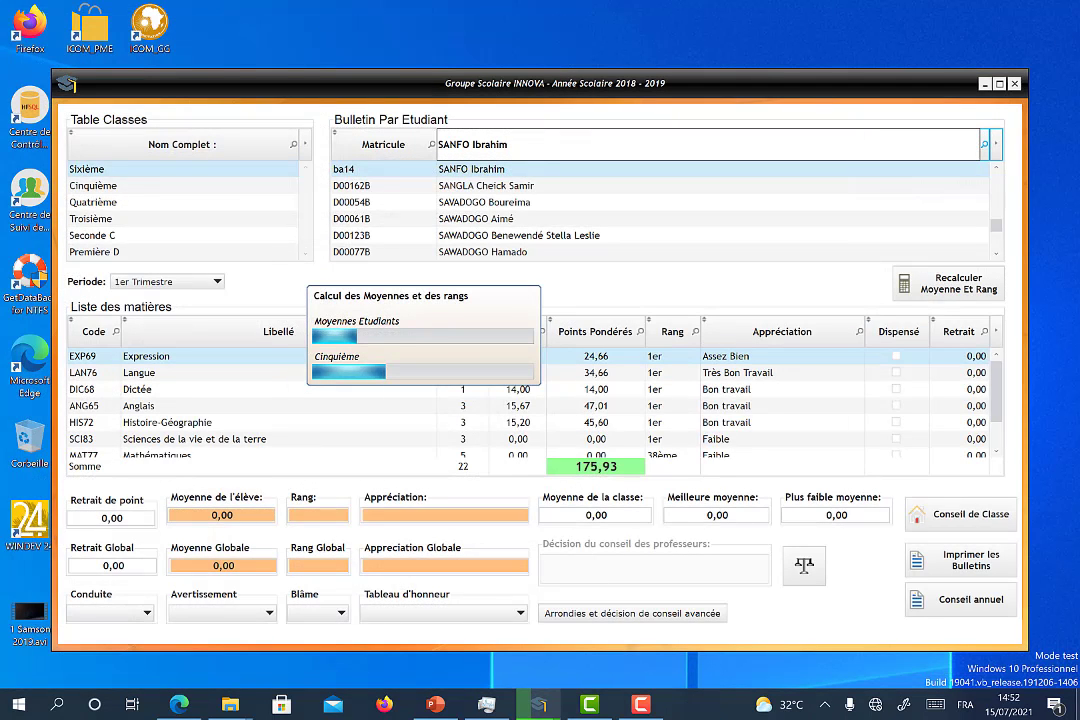
{"action": "left_click", "coordinate": [824, 705]}
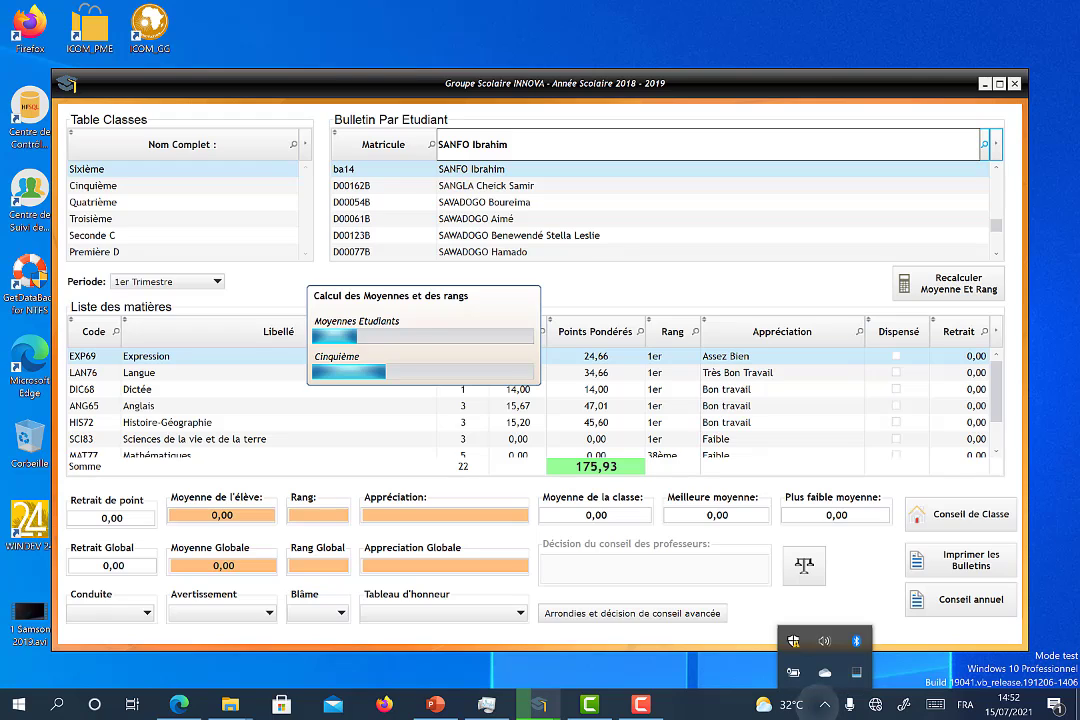
{"action": "left_click", "coordinate": [824, 705]}
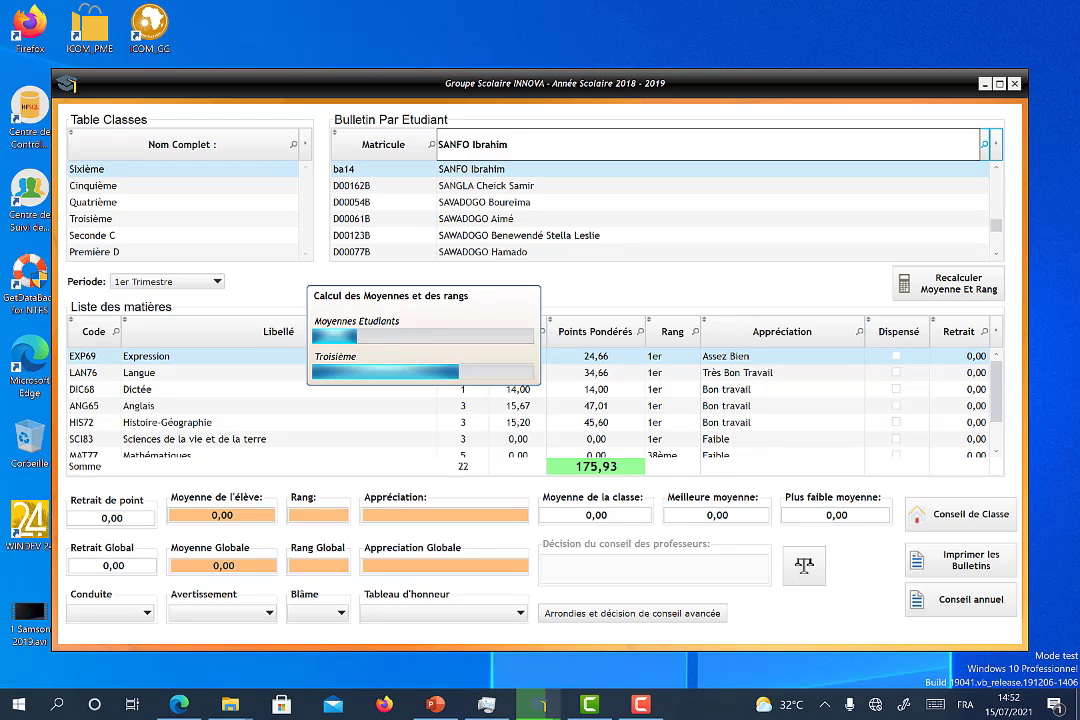
{"action": "left_click", "coordinate": [641, 704]}
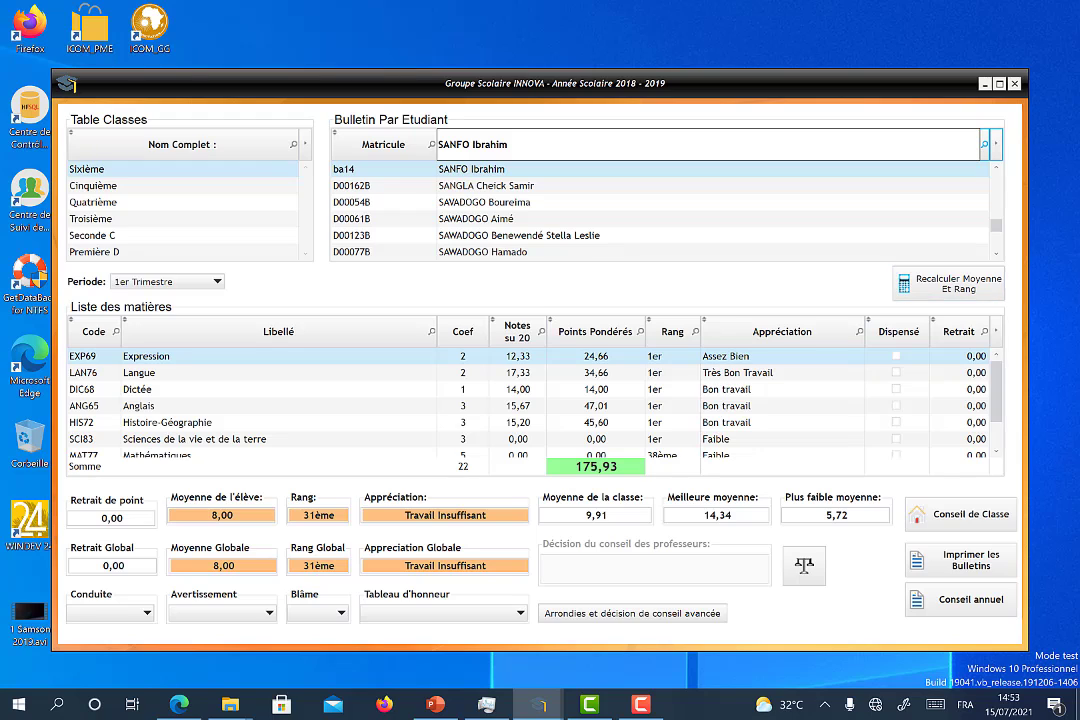
{"action": "left_click", "coordinate": [641, 704]}
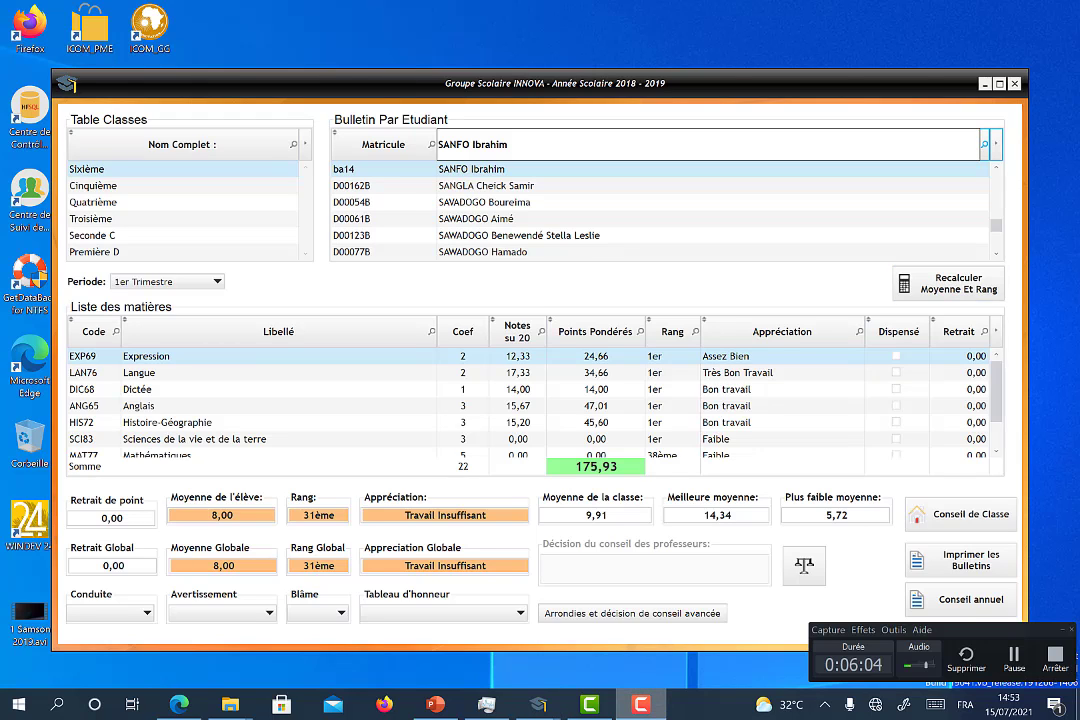
{"action": "left_click", "coordinate": [948, 284]}
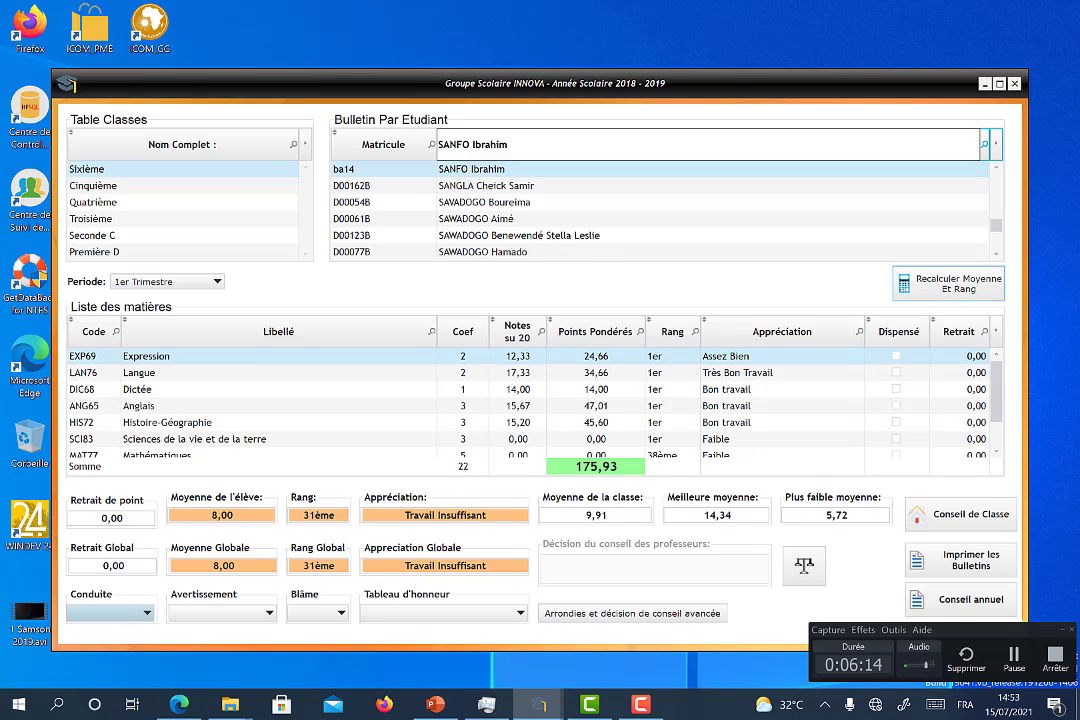
Step: Set Conduite to Bonne, Avertissement to Conduite, Blâme empty, Tableau d'honneur to TH+Encouragement
{"action": "left_click", "coordinate": [125, 613]}
{"action": "left_click", "coordinate": [84, 652]}
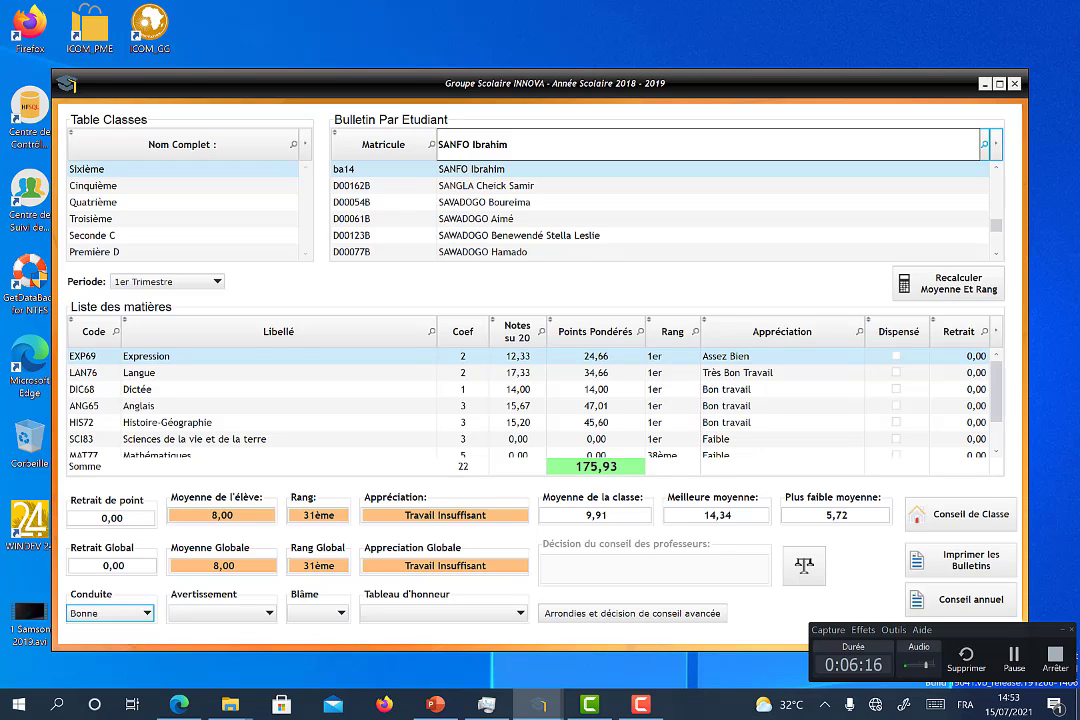
{"action": "left_click", "coordinate": [220, 613]}
{"action": "left_click", "coordinate": [222, 640]}
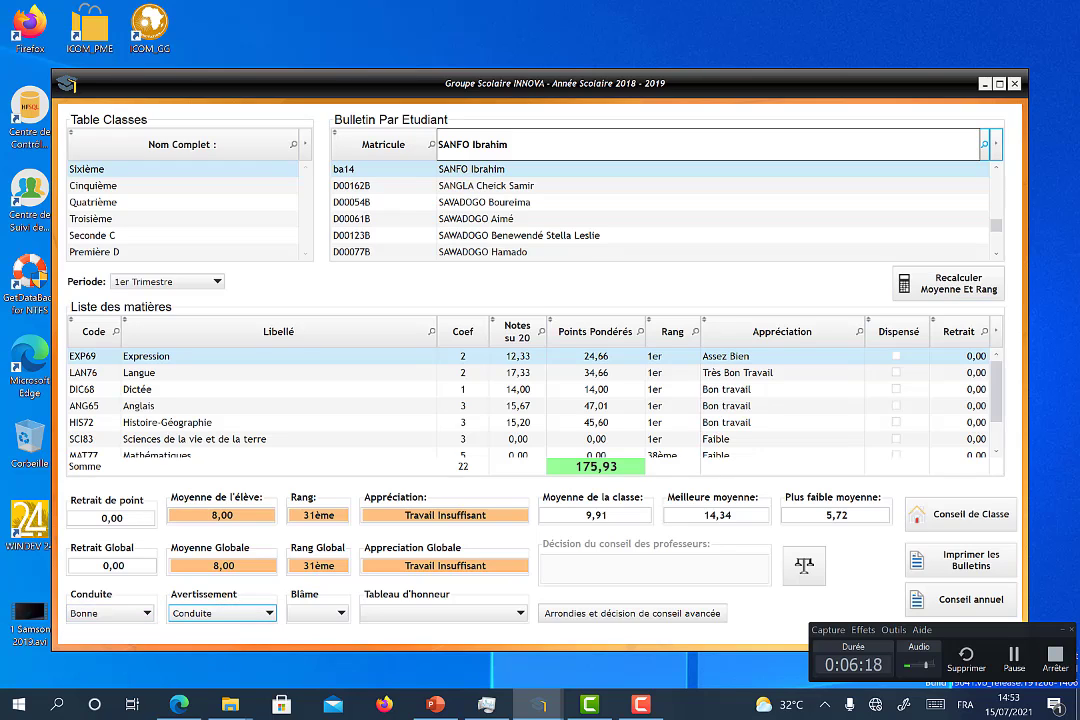
{"action": "left_click", "coordinate": [325, 613]}
{"action": "left_click", "coordinate": [450, 613]}
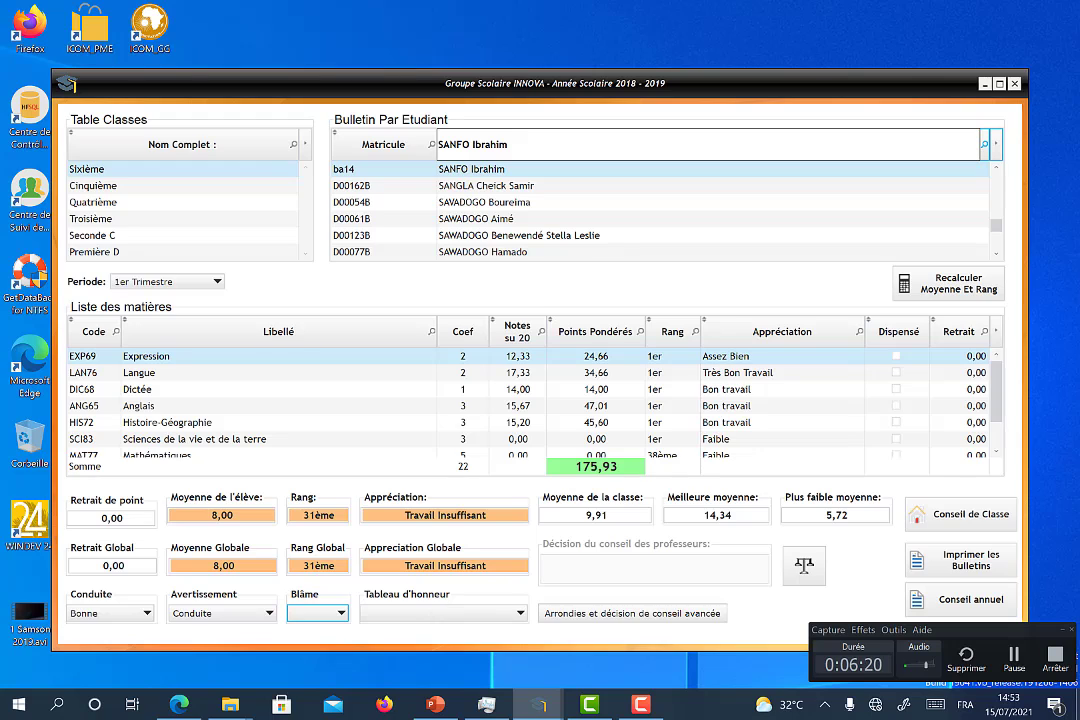
{"action": "left_click", "coordinate": [443, 613]}
{"action": "left_click", "coordinate": [400, 653]}
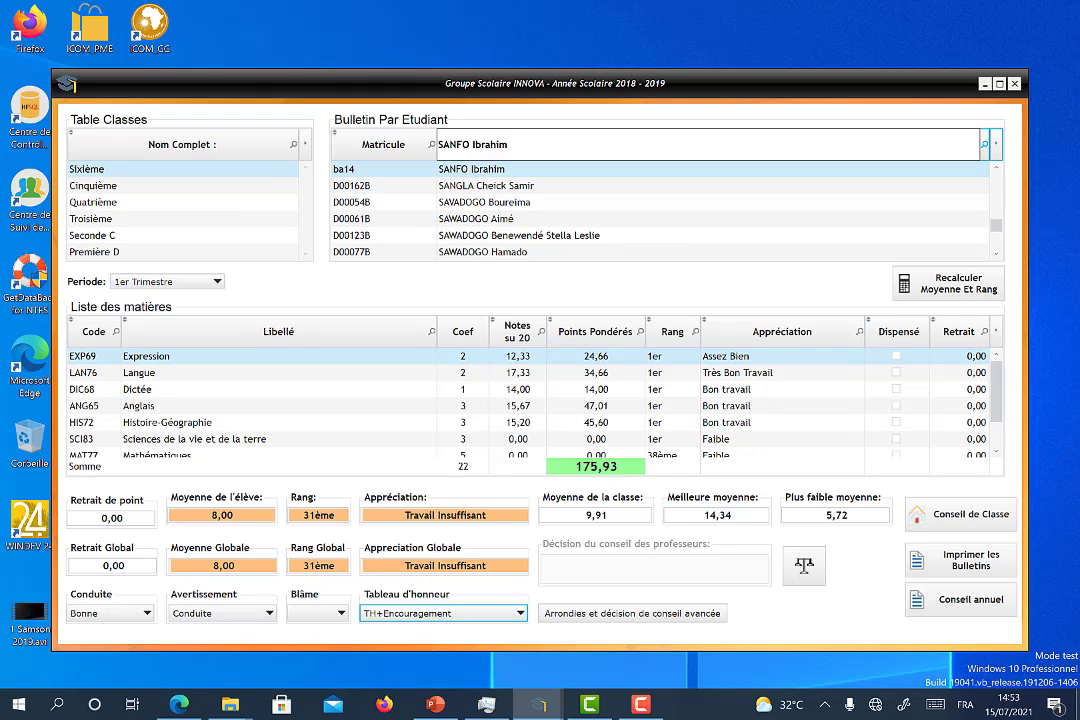
Step: Open the report card print options and try the all-students and chosen-students modes
{"action": "left_click", "coordinate": [961, 560]}
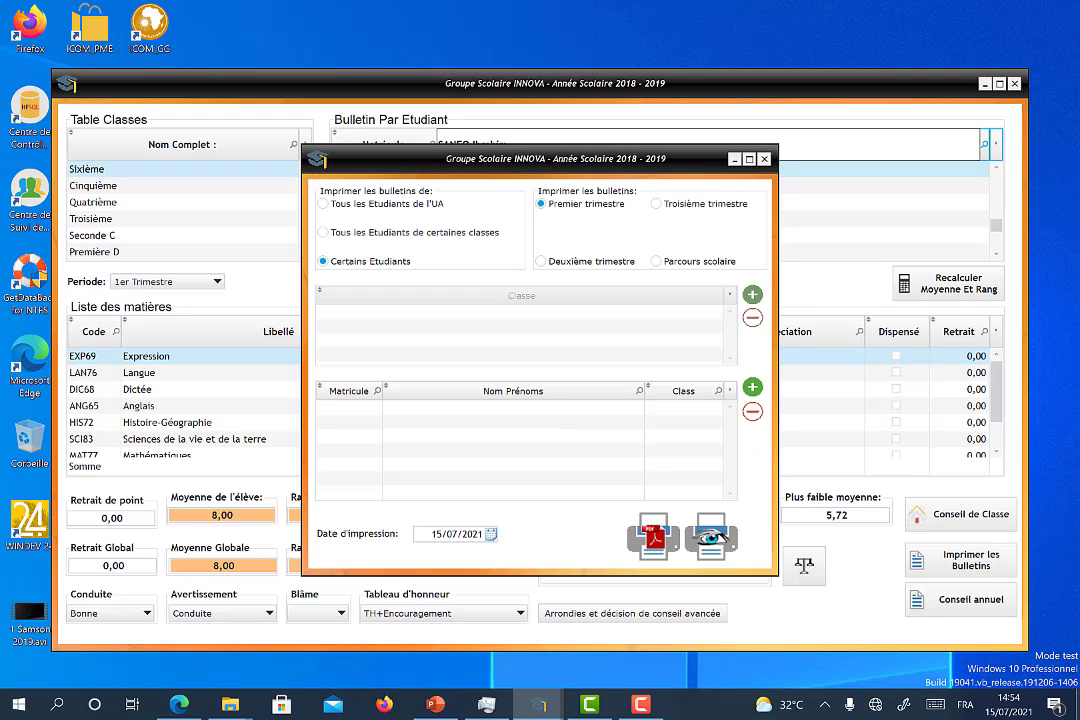
{"action": "left_click", "coordinate": [324, 204]}
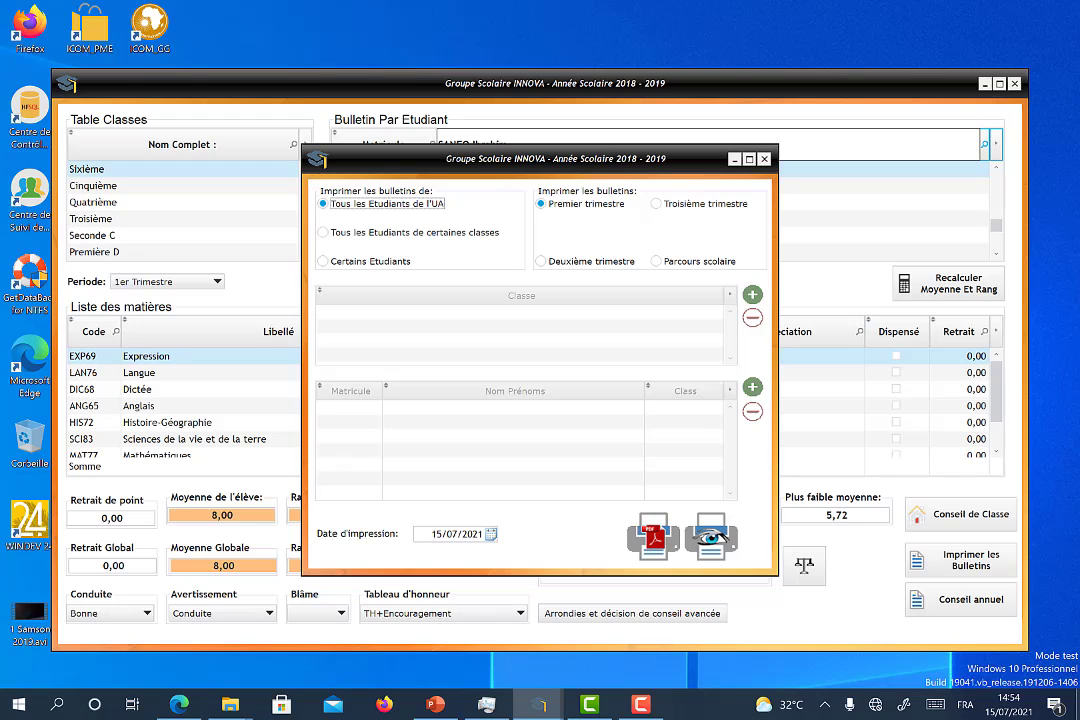
{"action": "left_click", "coordinate": [324, 261]}
{"action": "left_click", "coordinate": [324, 204]}
{"action": "left_click", "coordinate": [324, 261]}
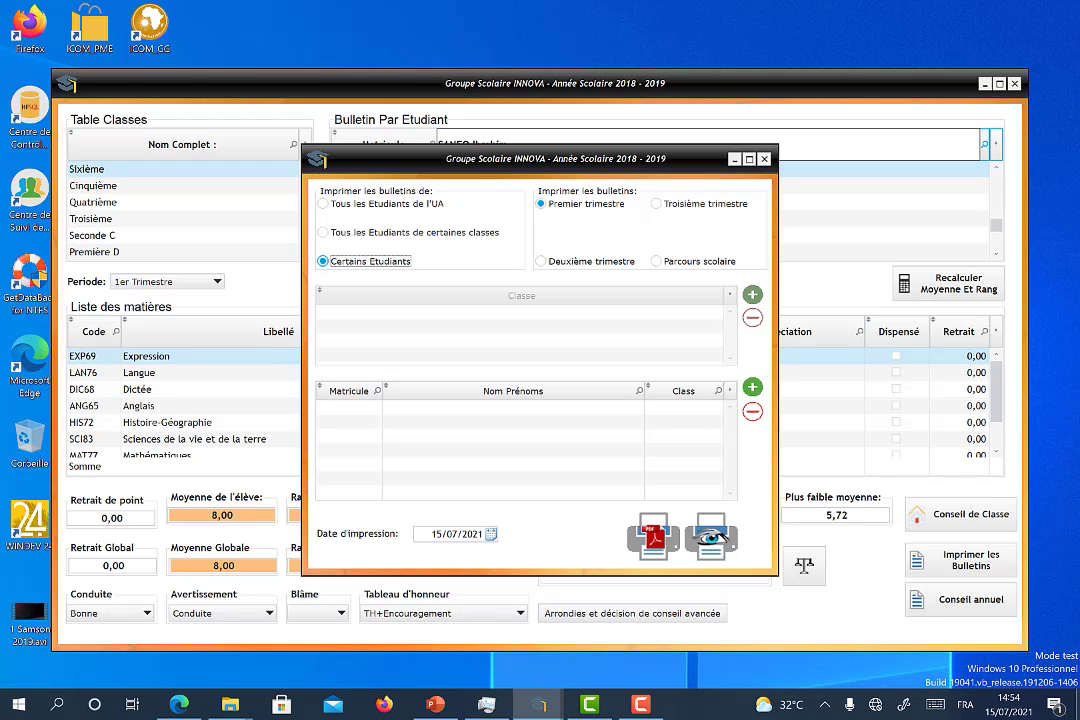
{"action": "left_click", "coordinate": [513, 391]}
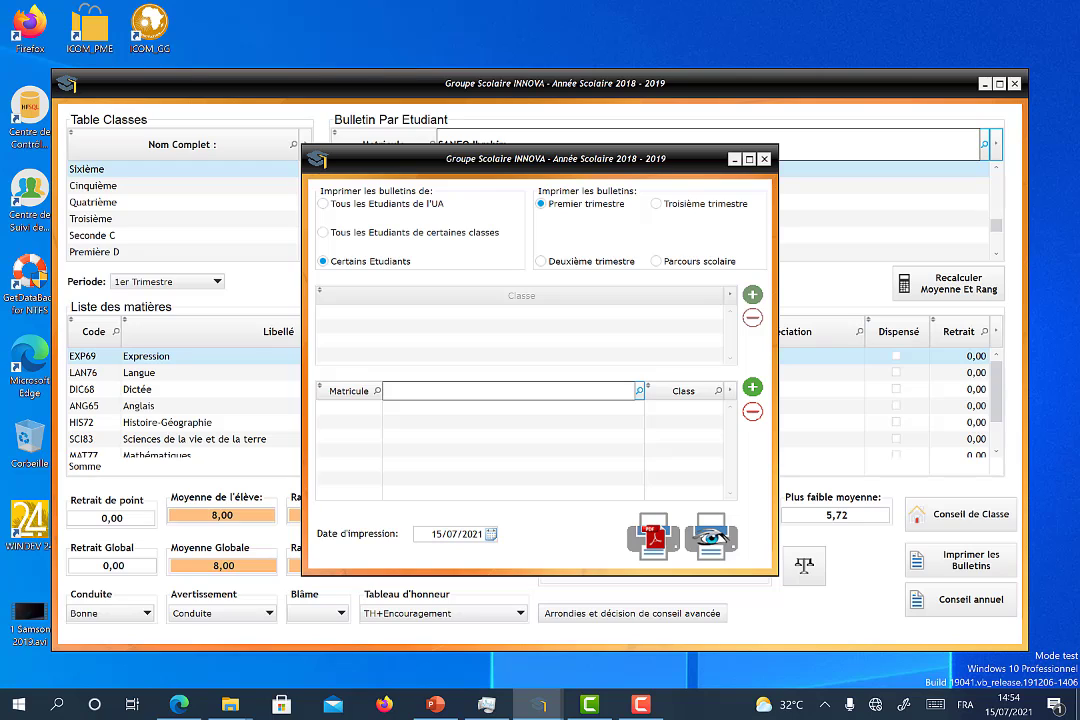
{"action": "type", "text": "SA"}
{"action": "key", "text": "BackSpace"}
{"action": "key", "text": "BackSpace"}
{"action": "left_click", "coordinate": [413, 232]}
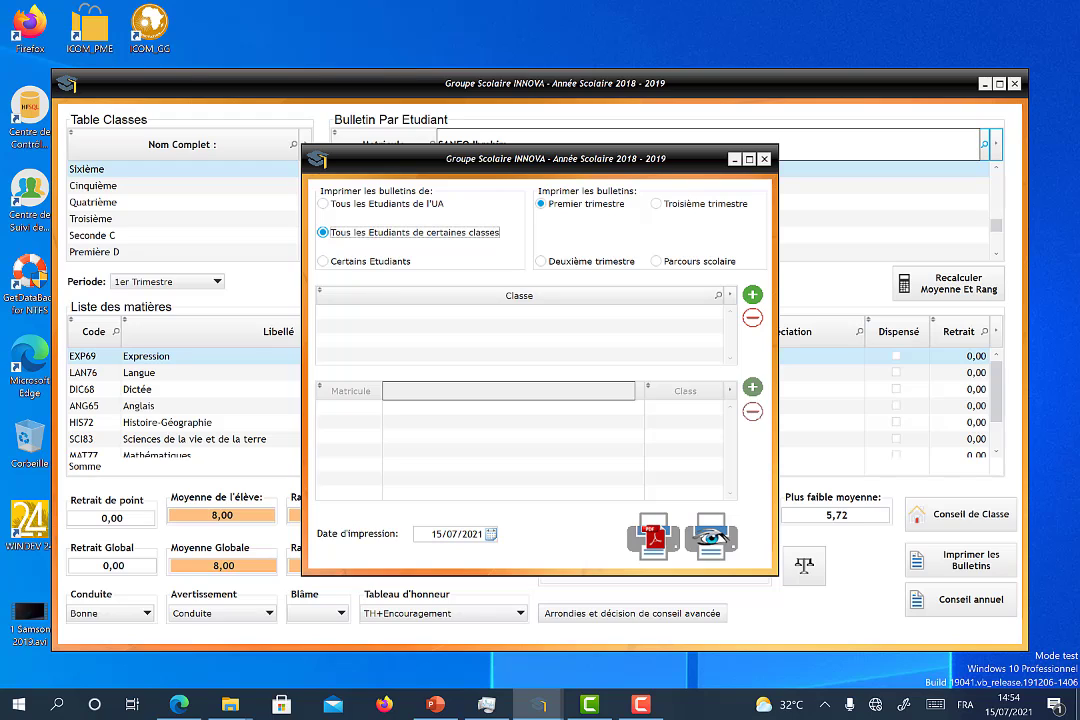
Step: Add the 6ème class to the print list
{"action": "left_click", "coordinate": [752, 294]}
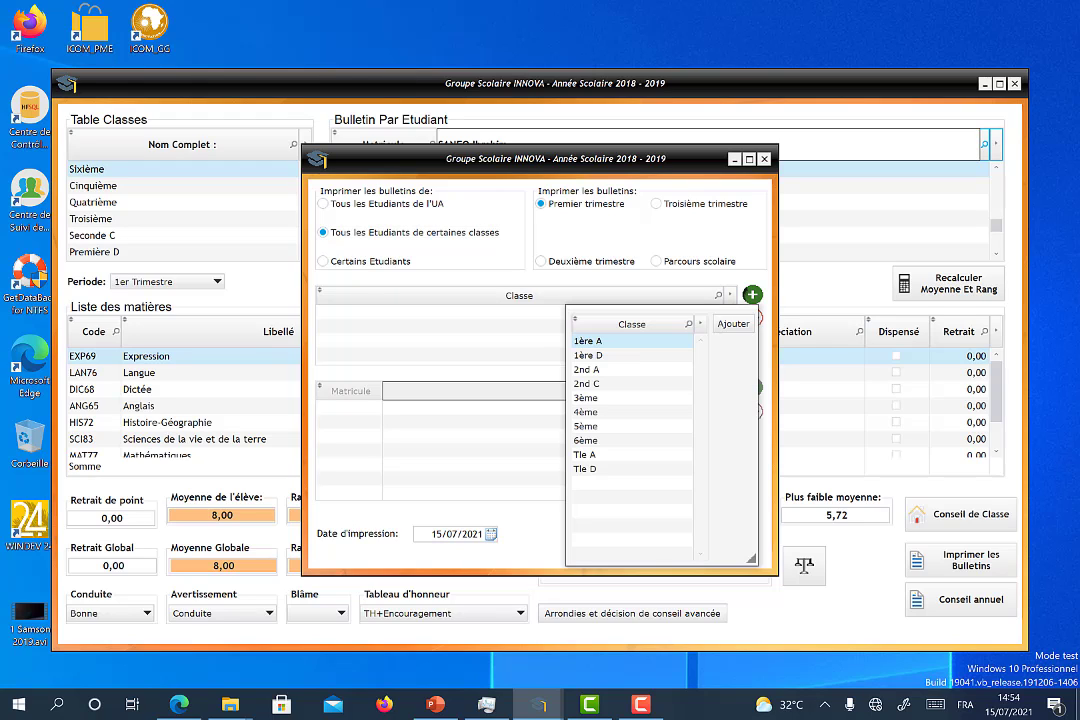
{"action": "left_click", "coordinate": [585, 440]}
{"action": "left_click", "coordinate": [585, 454], "text": "shift"}
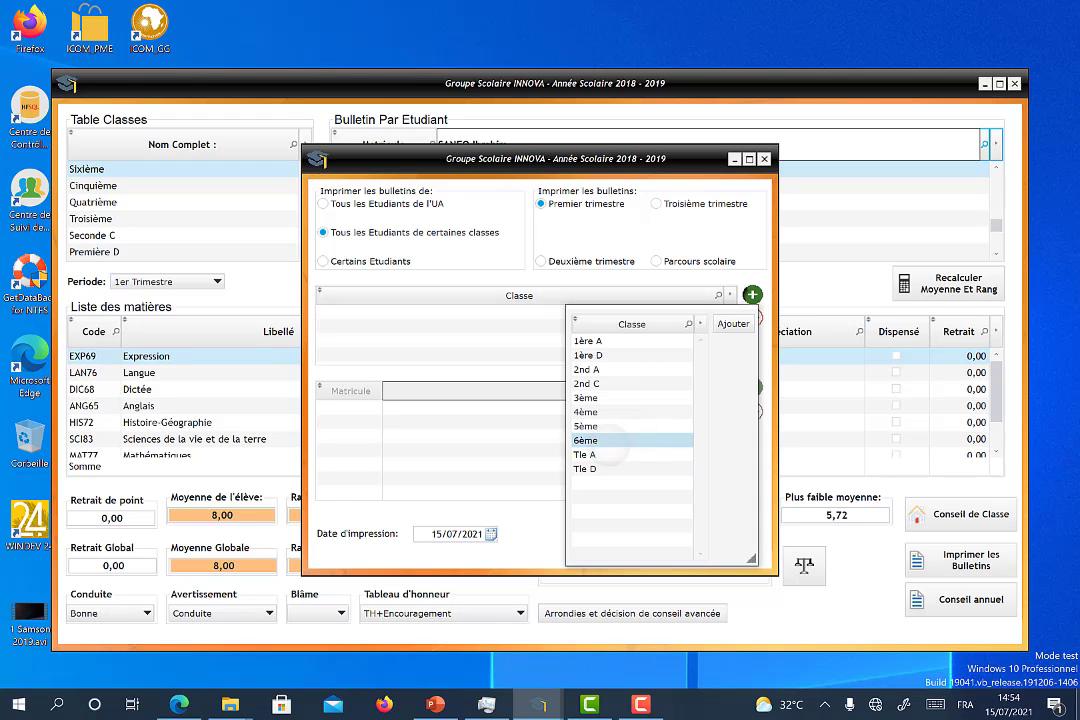
{"action": "left_click", "coordinate": [732, 325]}
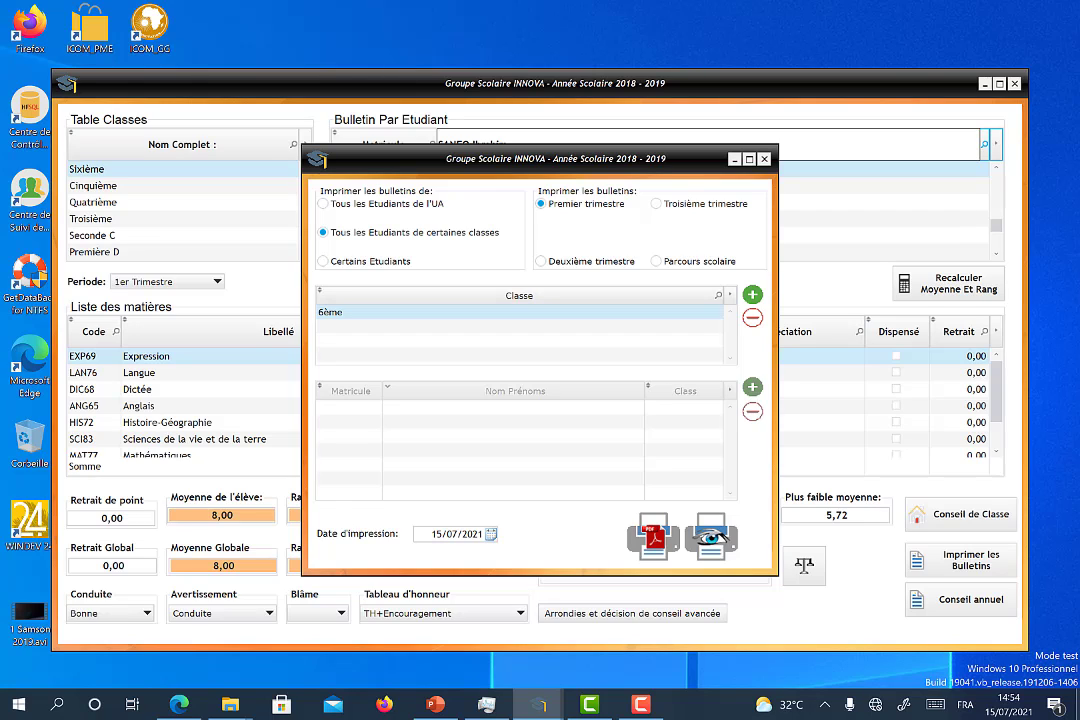
Step: Switch to chosen students, add the searched Sixième student, and preview the report card
{"action": "left_click", "coordinate": [369, 261]}
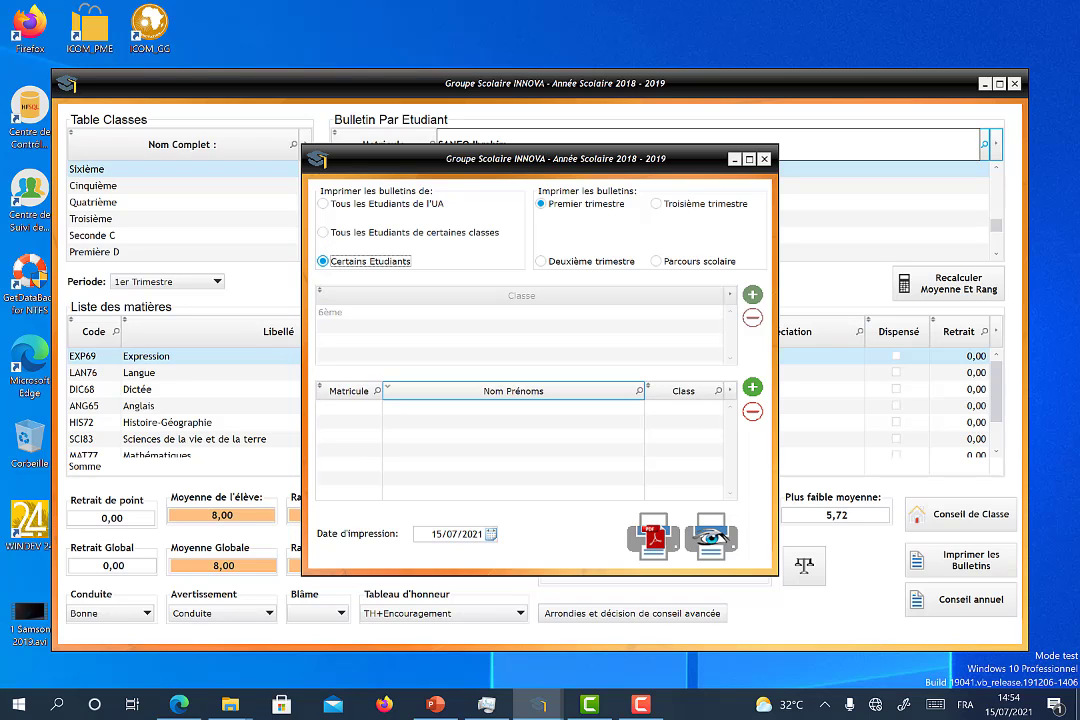
{"action": "left_click", "coordinate": [753, 387]}
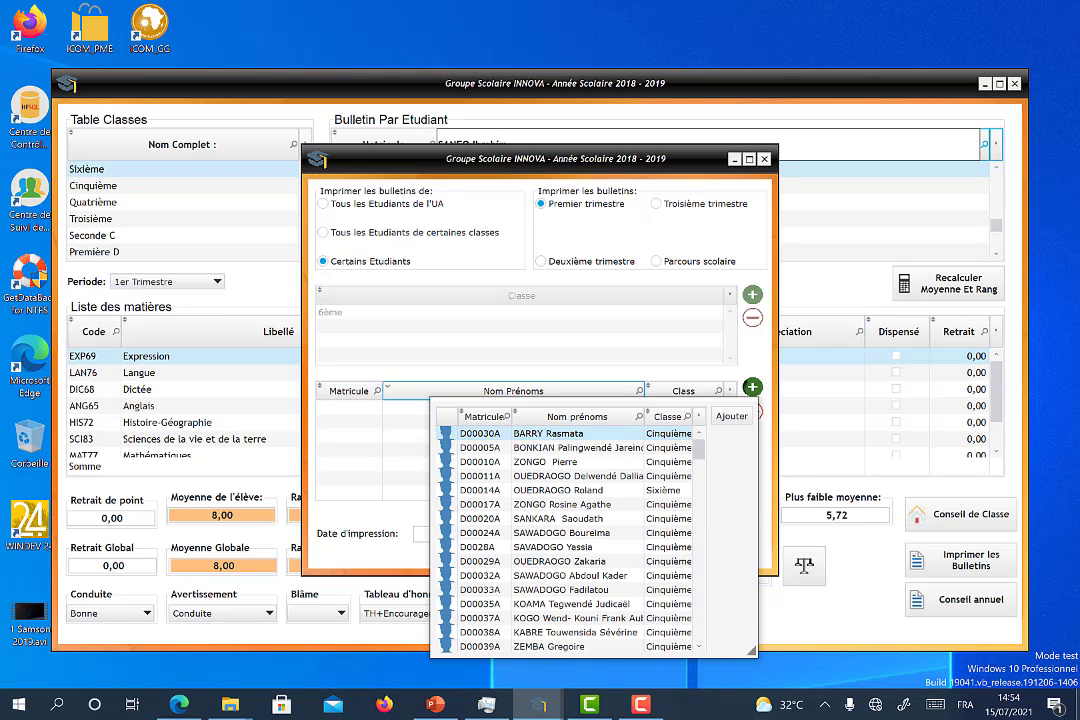
{"action": "left_click", "coordinate": [639, 416]}
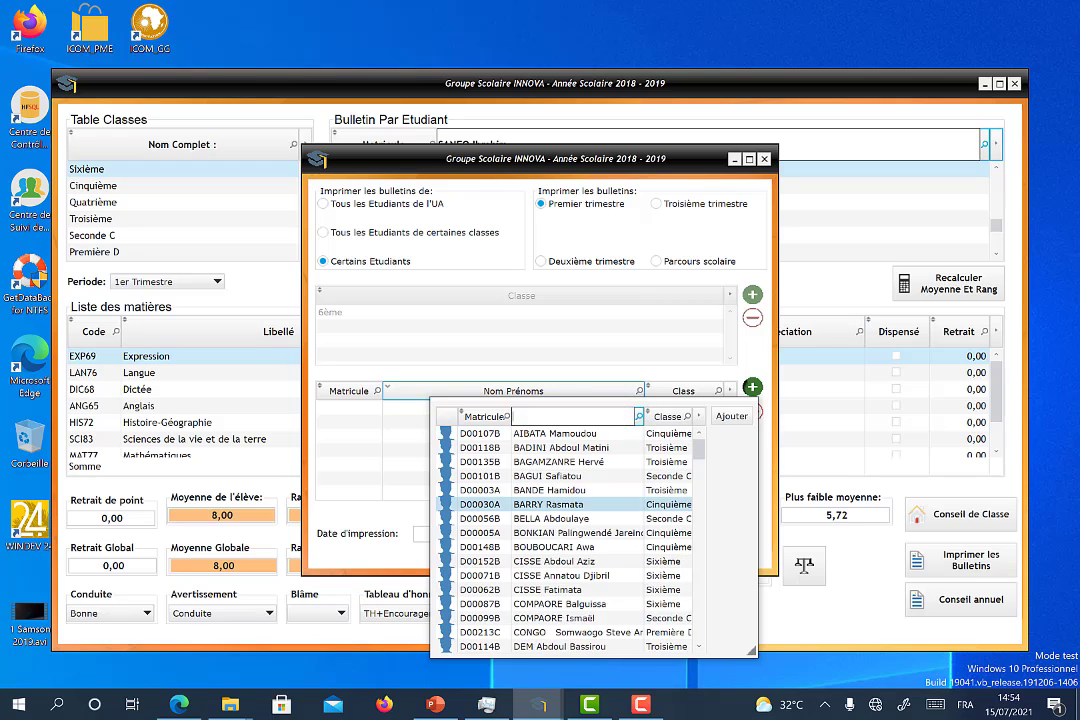
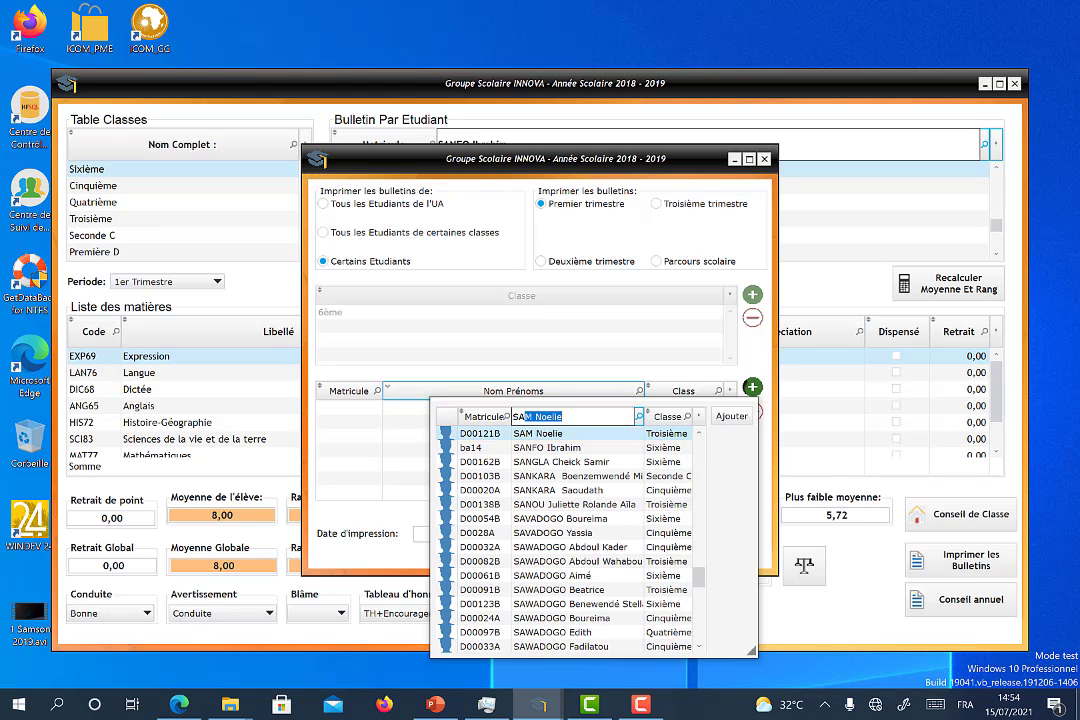
{"action": "left_click", "coordinate": [578, 448]}
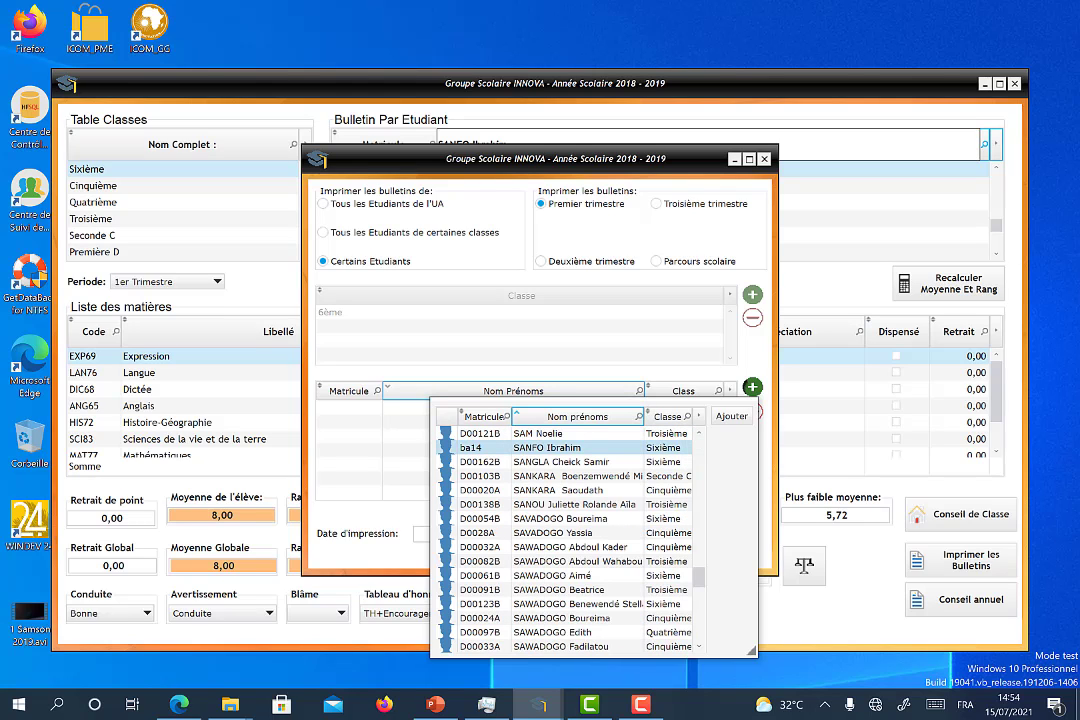
{"action": "left_click", "coordinate": [732, 416]}
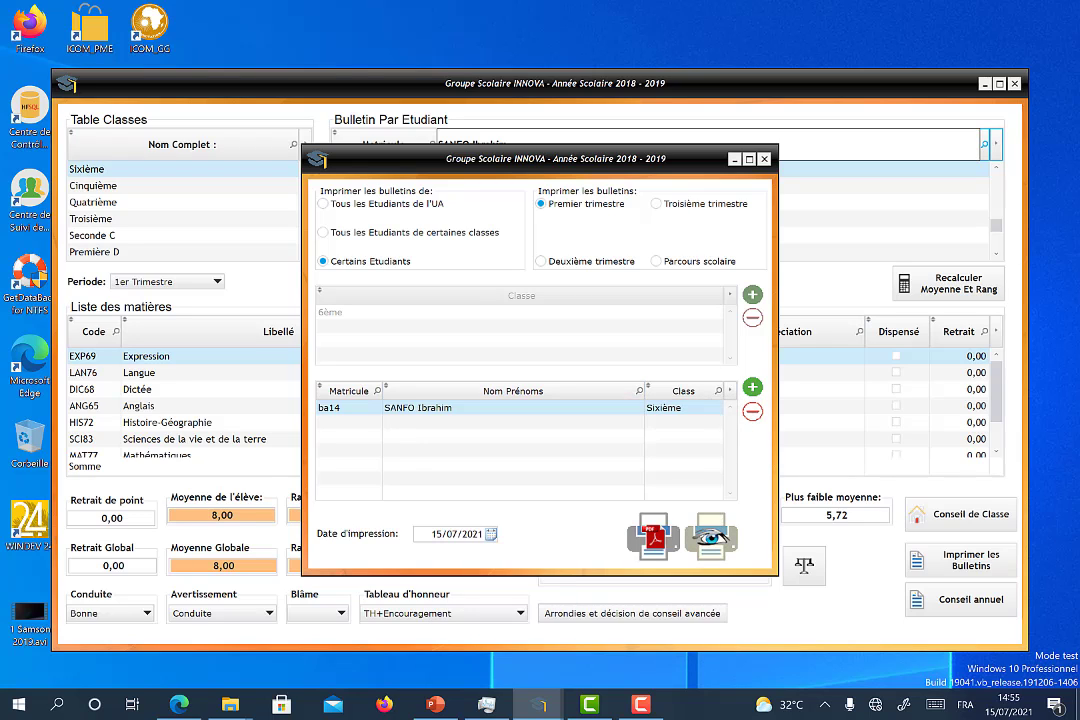
{"action": "left_click", "coordinate": [711, 538]}
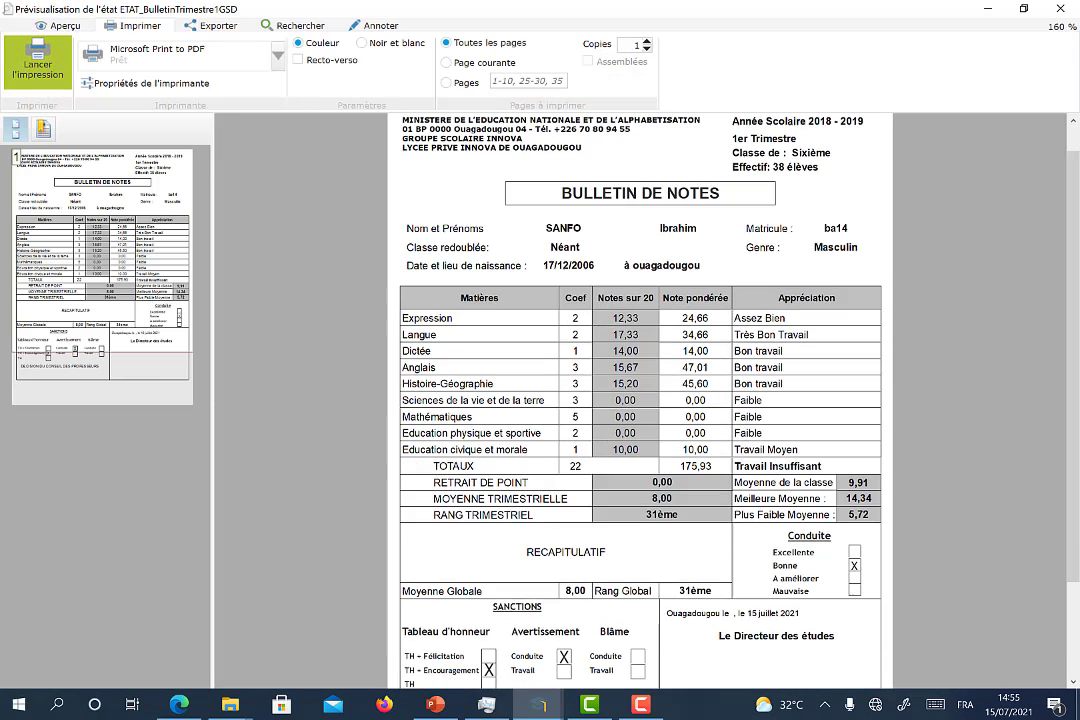
{"action": "scroll", "coordinate": [634, 400], "scroll_direction": "down", "scroll_amount": 3}
{"action": "scroll", "coordinate": [640, 400], "scroll_direction": "up", "scroll_amount": 3}
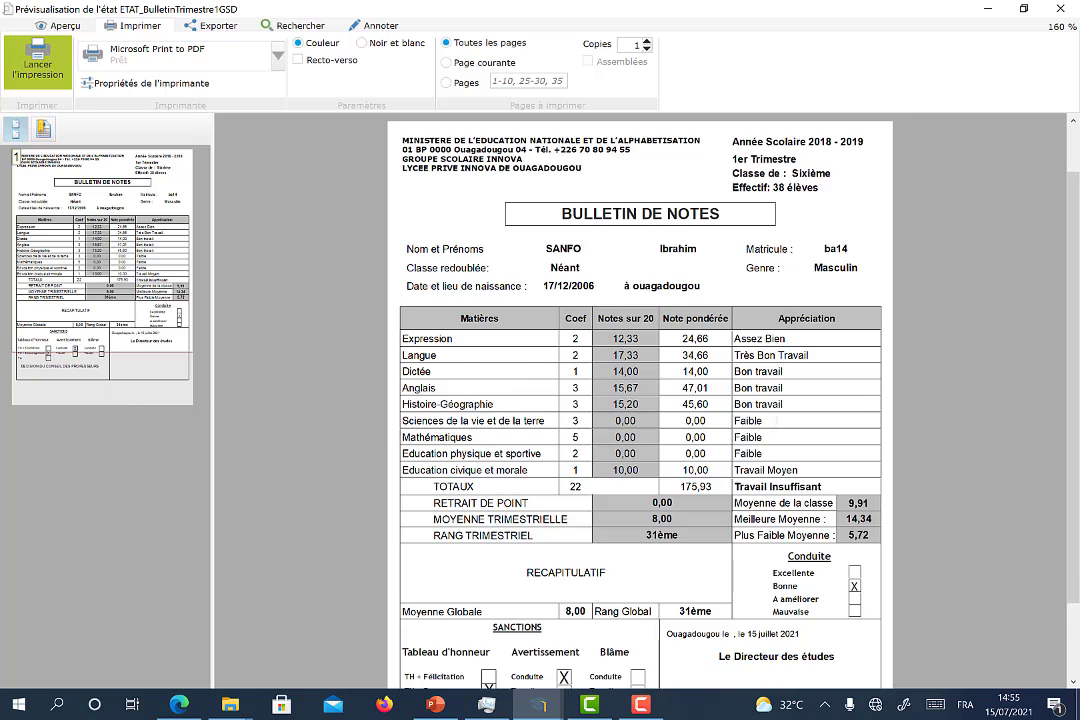
{"action": "scroll", "coordinate": [640, 400], "scroll_direction": "down", "scroll_amount": 2}
{"action": "scroll", "coordinate": [640, 400], "scroll_direction": "down", "scroll_amount": 1}
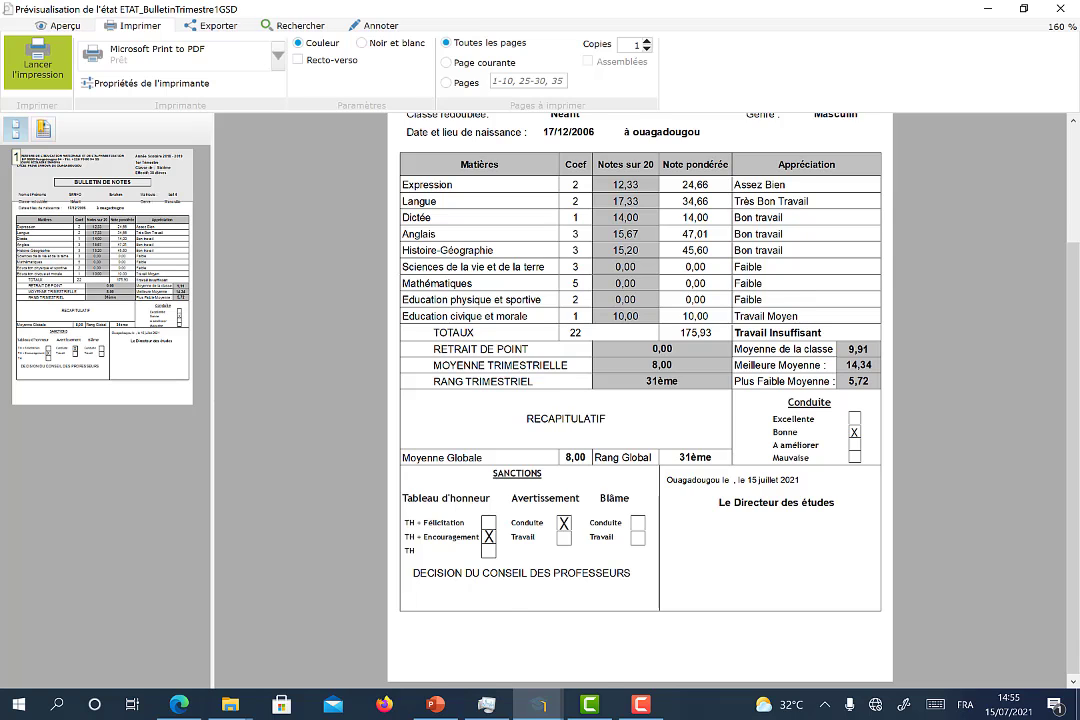
{"action": "scroll", "coordinate": [640, 400], "scroll_direction": "up", "scroll_amount": 3}
{"action": "scroll", "coordinate": [640, 400], "scroll_direction": "down", "scroll_amount": 3}
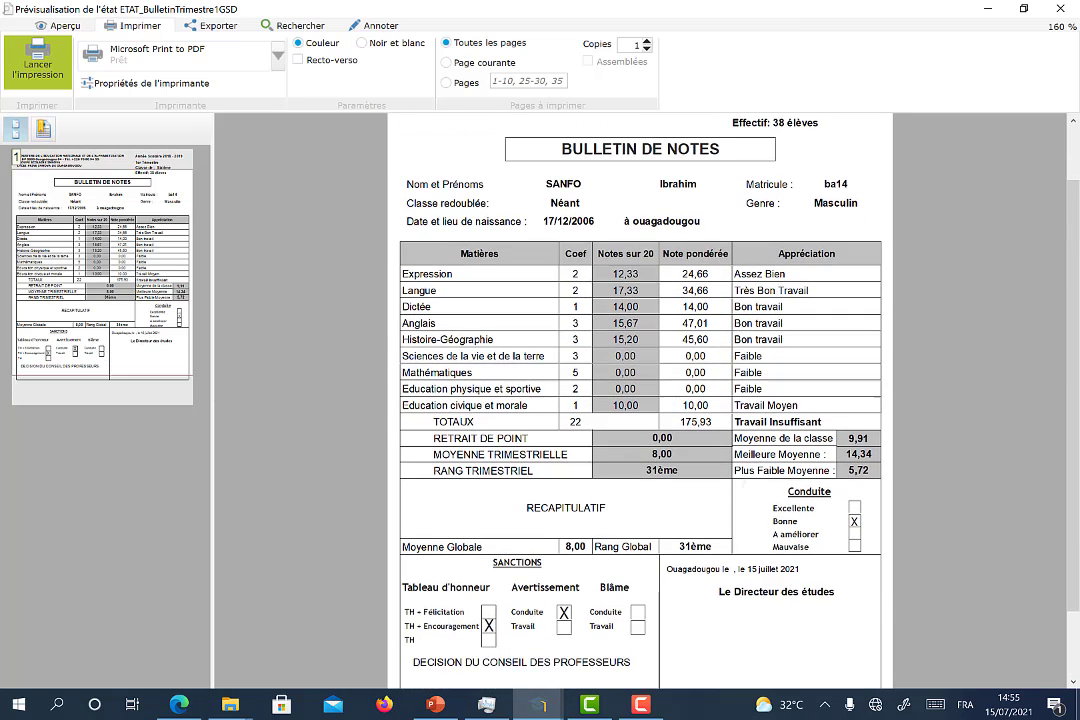
{"action": "scroll", "coordinate": [640, 400], "scroll_direction": "up", "scroll_amount": 3}
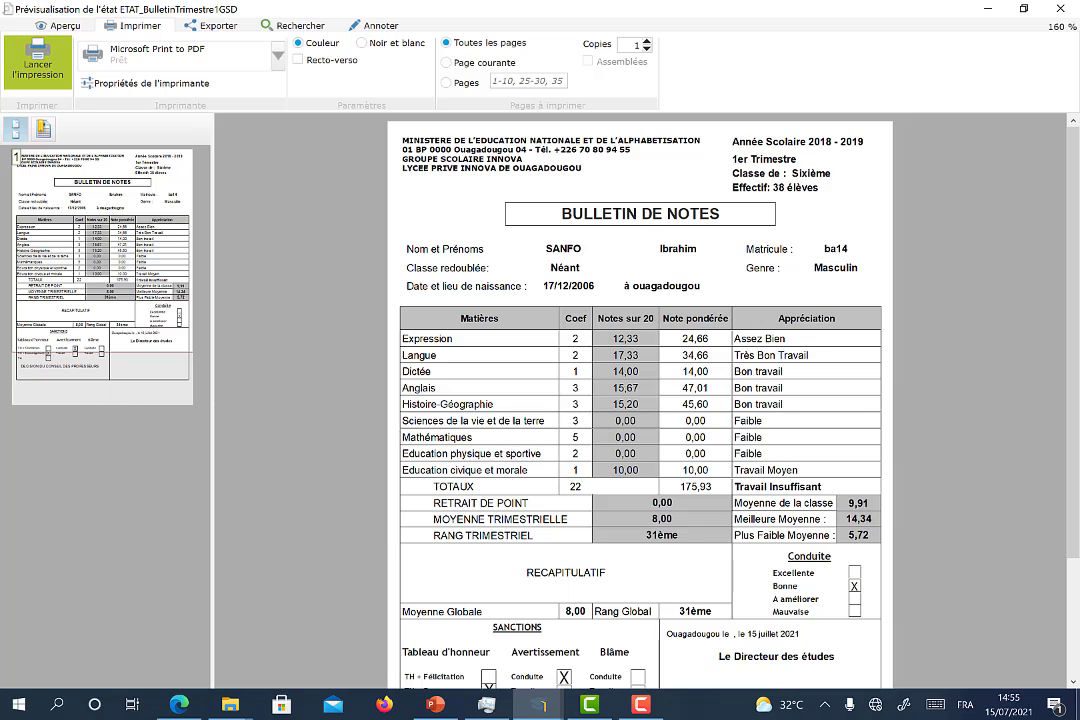
{"action": "scroll", "coordinate": [640, 400], "scroll_direction": "down", "scroll_amount": 1}
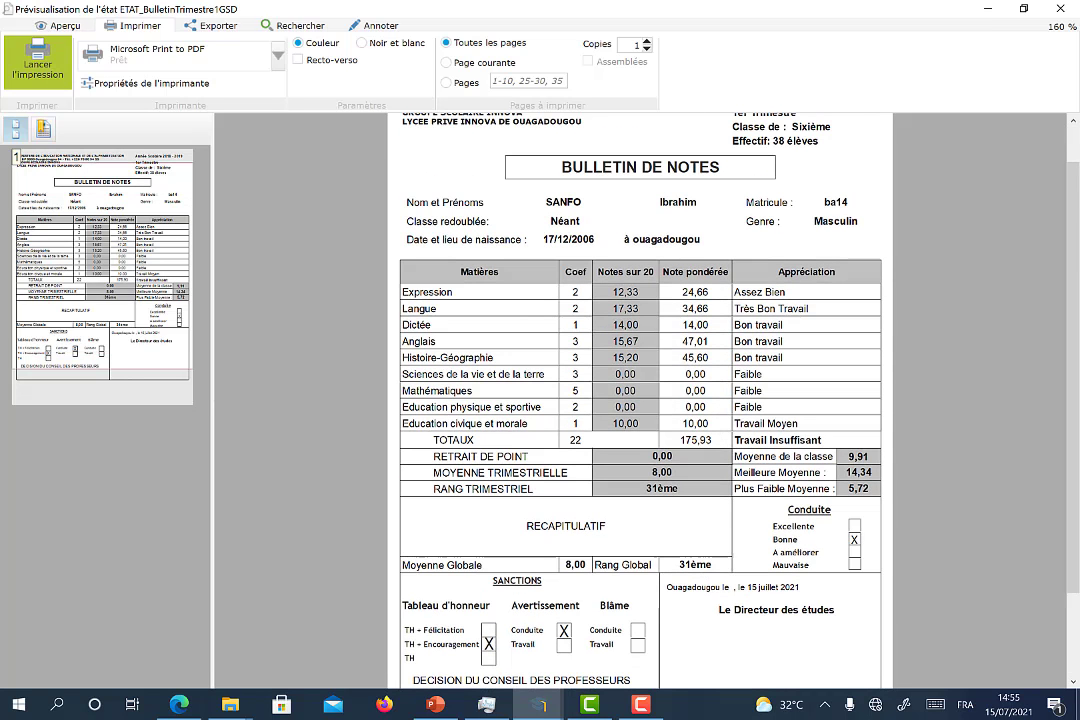
Step: Send the report card to Microsoft Print to PDF, dismiss the save window and error, and close the preview
{"action": "left_click", "coordinate": [37, 62]}
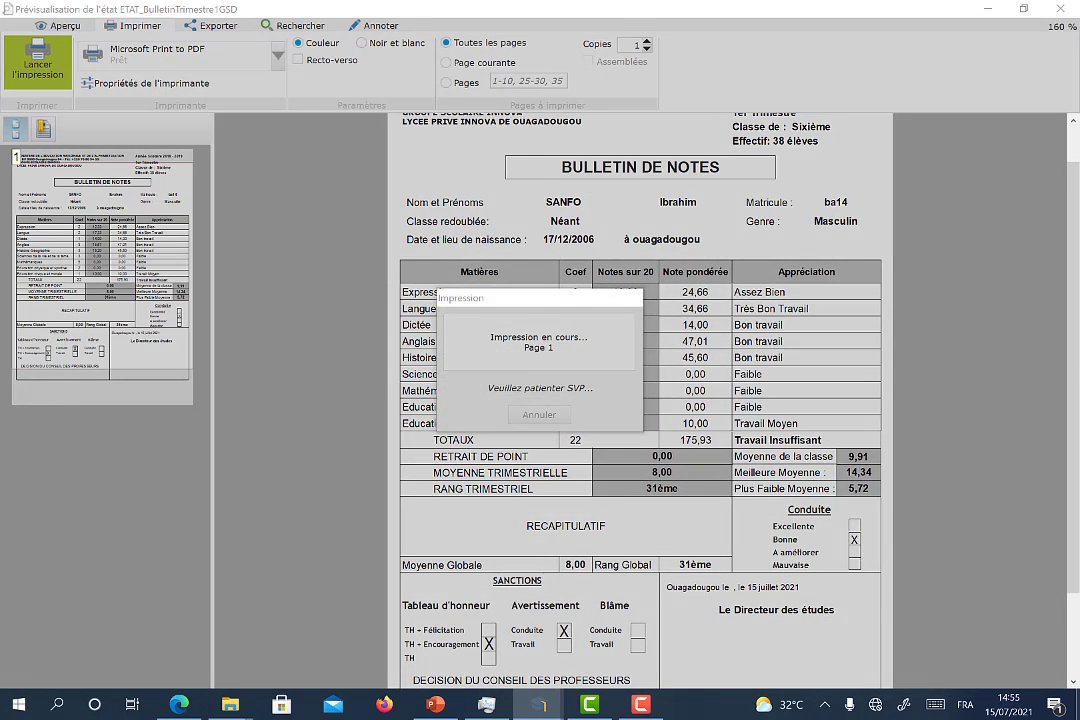
{"action": "left_click", "coordinate": [912, 265]}
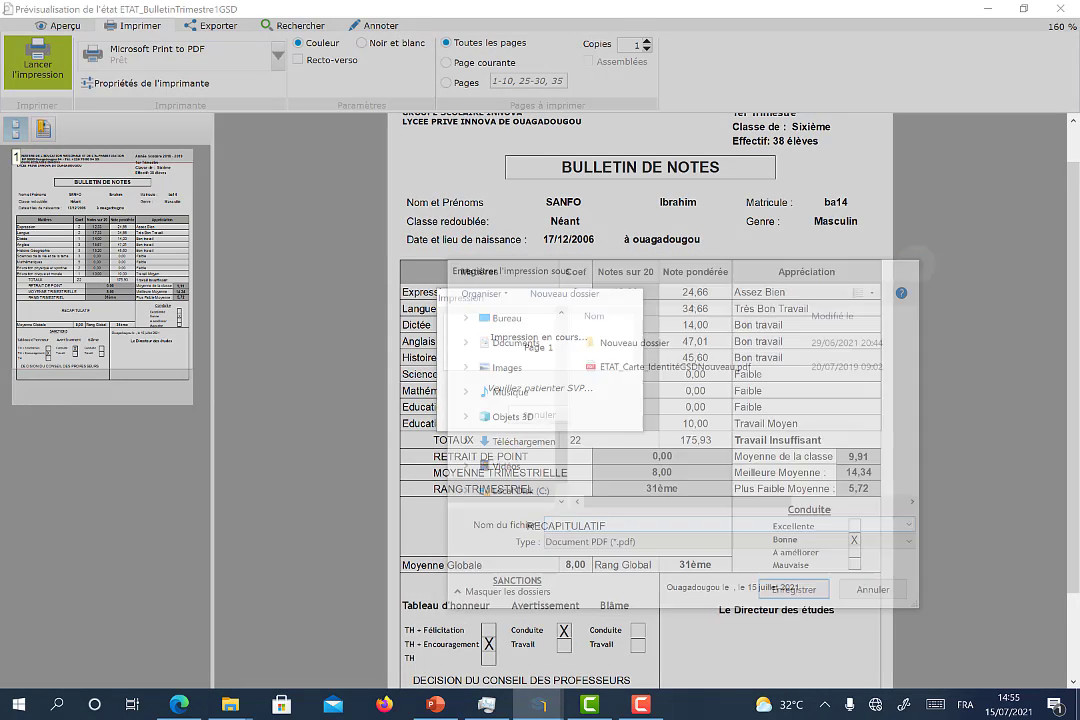
{"action": "left_click", "coordinate": [545, 410]}
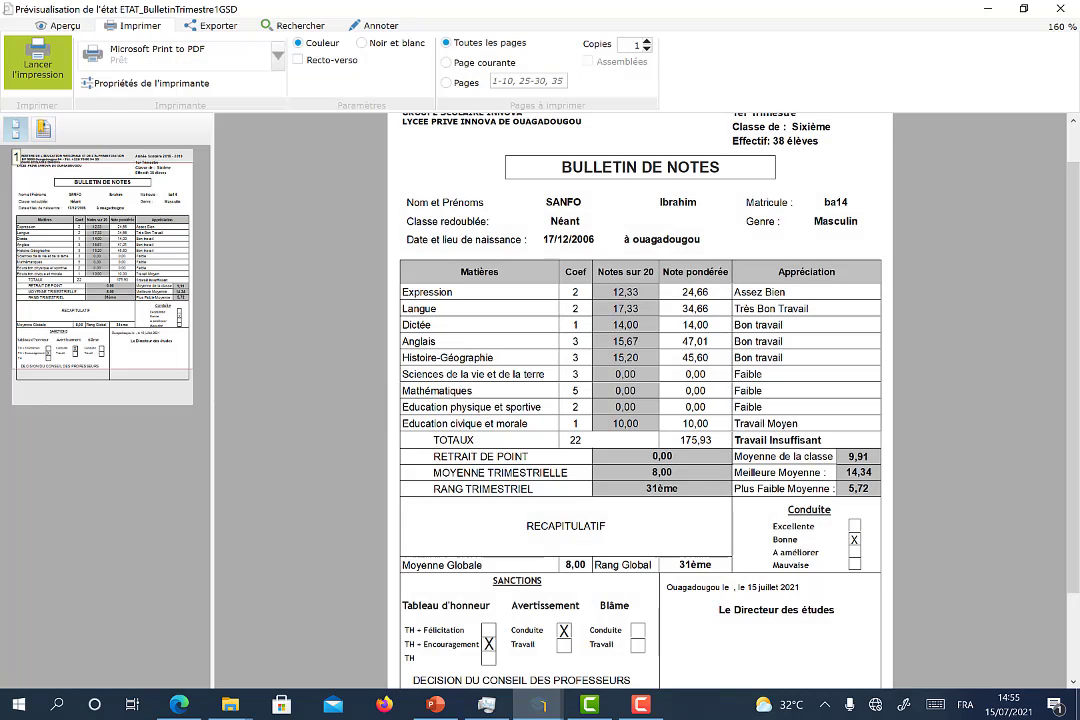
{"action": "left_click", "coordinate": [1061, 8]}
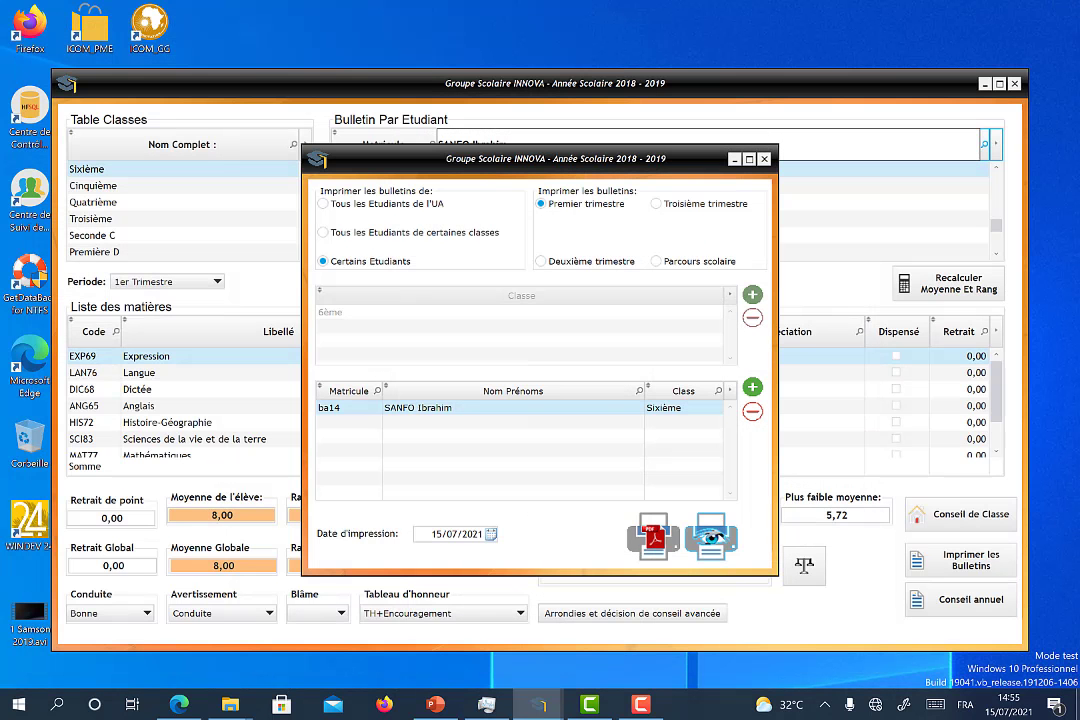
Step: Close the bulletin print dialog, Bulletin Par Etudiant, grade-entry and SCOLARITE windows
{"action": "left_click", "coordinate": [764, 159]}
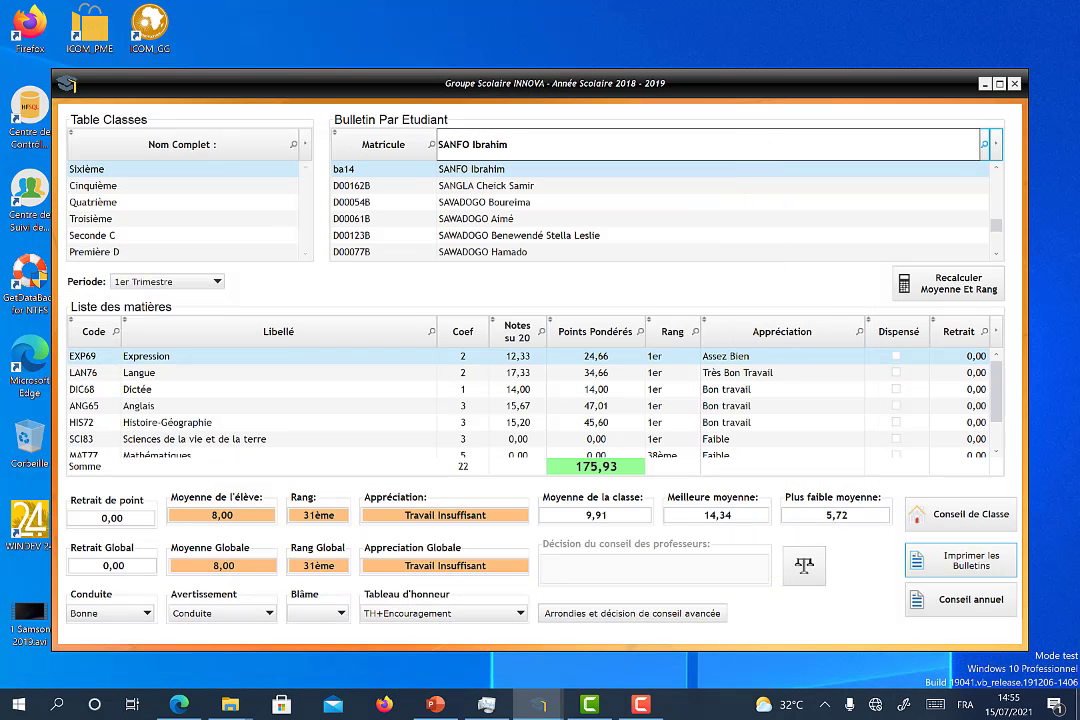
{"action": "left_click", "coordinate": [1015, 84]}
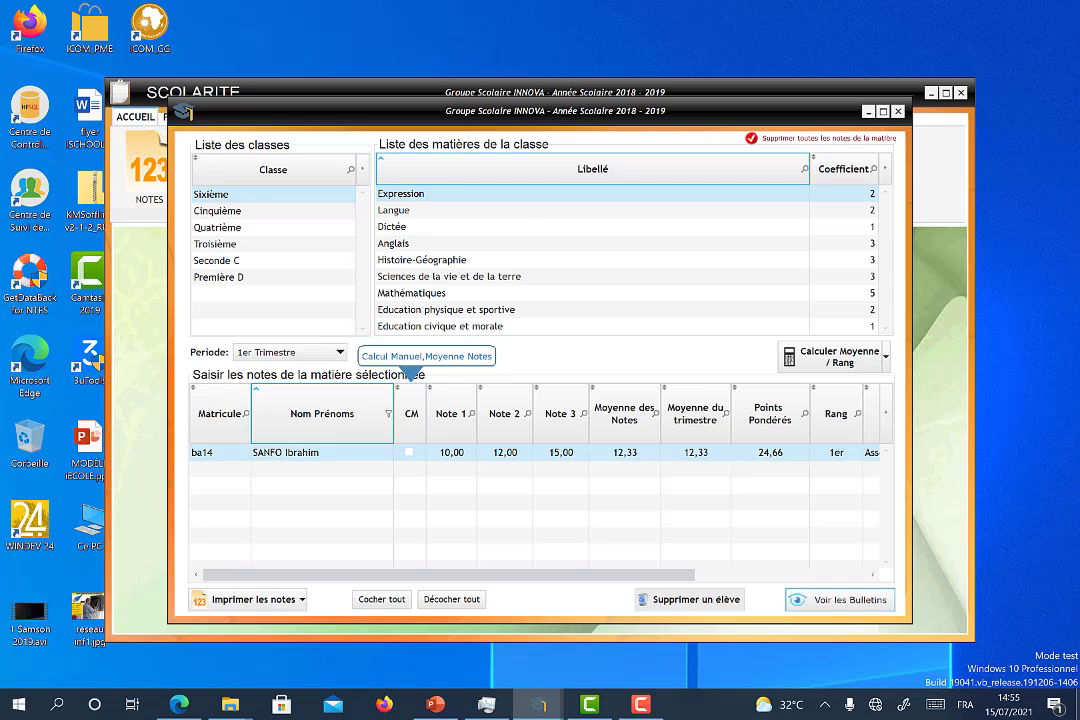
{"action": "left_click", "coordinate": [898, 111]}
{"action": "left_click", "coordinate": [962, 93]}
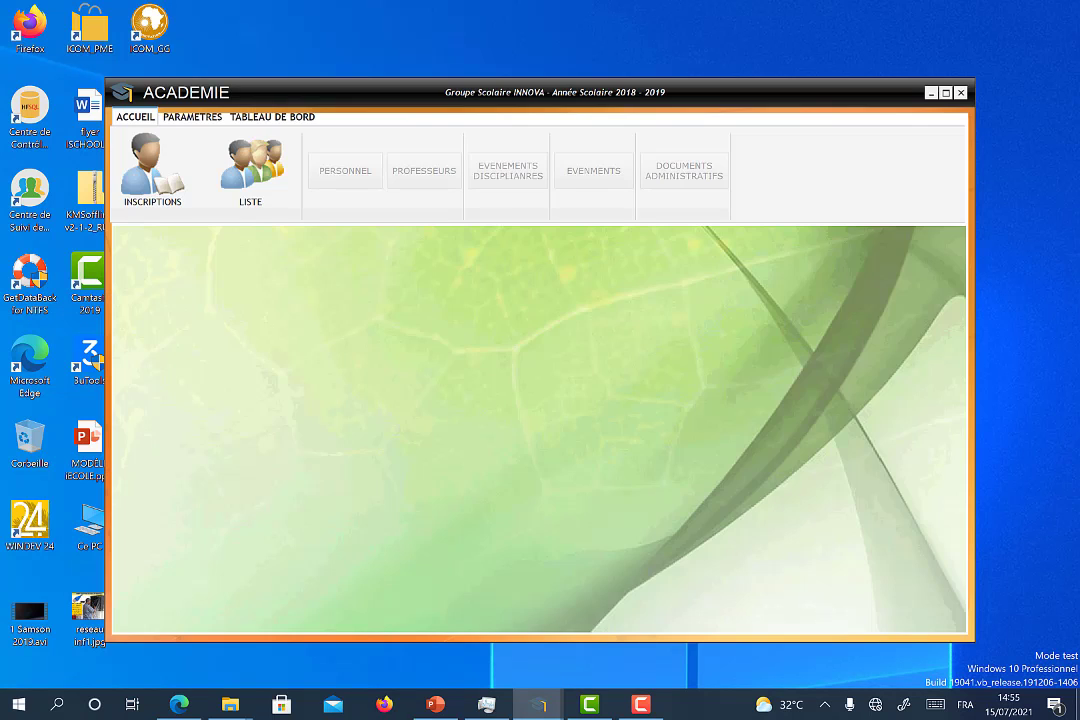
Step: Close the ACADEMIE, COMPTABILITE and RELATIONS EXTERIEURES module windows, leaving the iECOLE launcher
{"action": "key", "text": "Escape"}
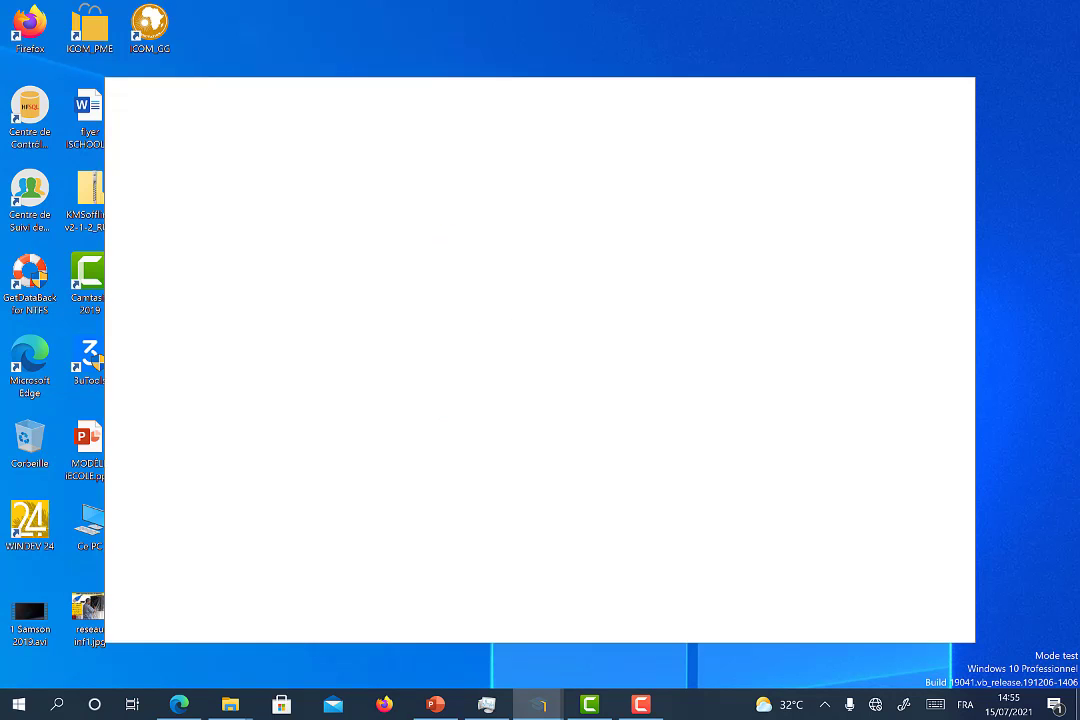
{"action": "key", "text": "Escape"}
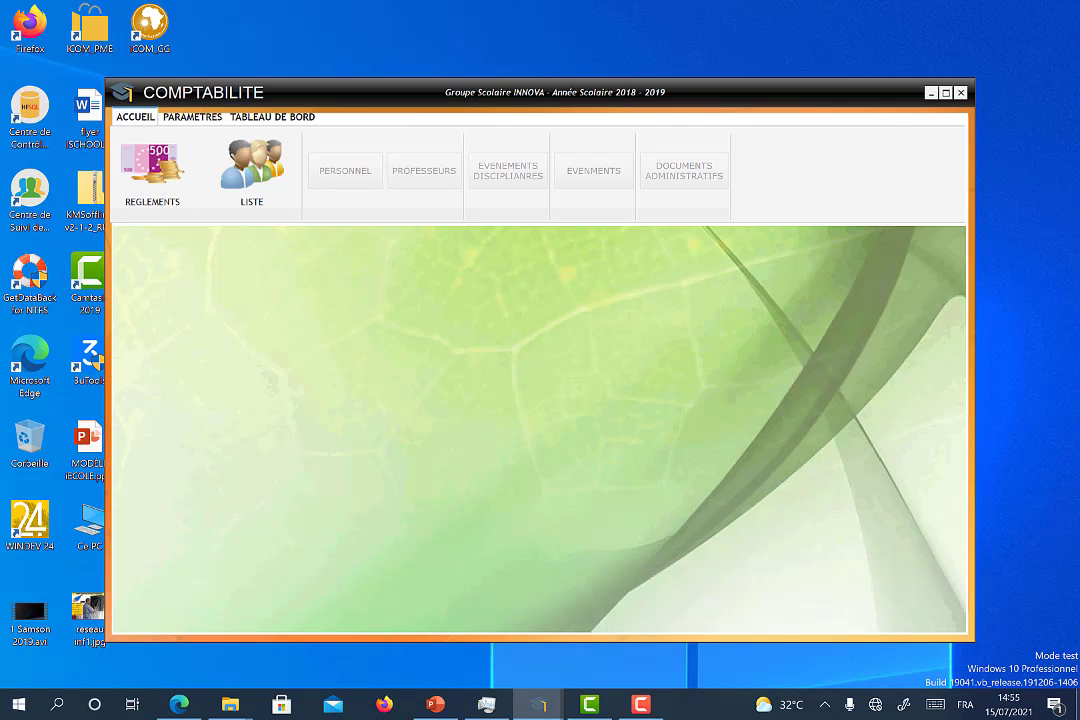
{"action": "key", "text": "Escape"}
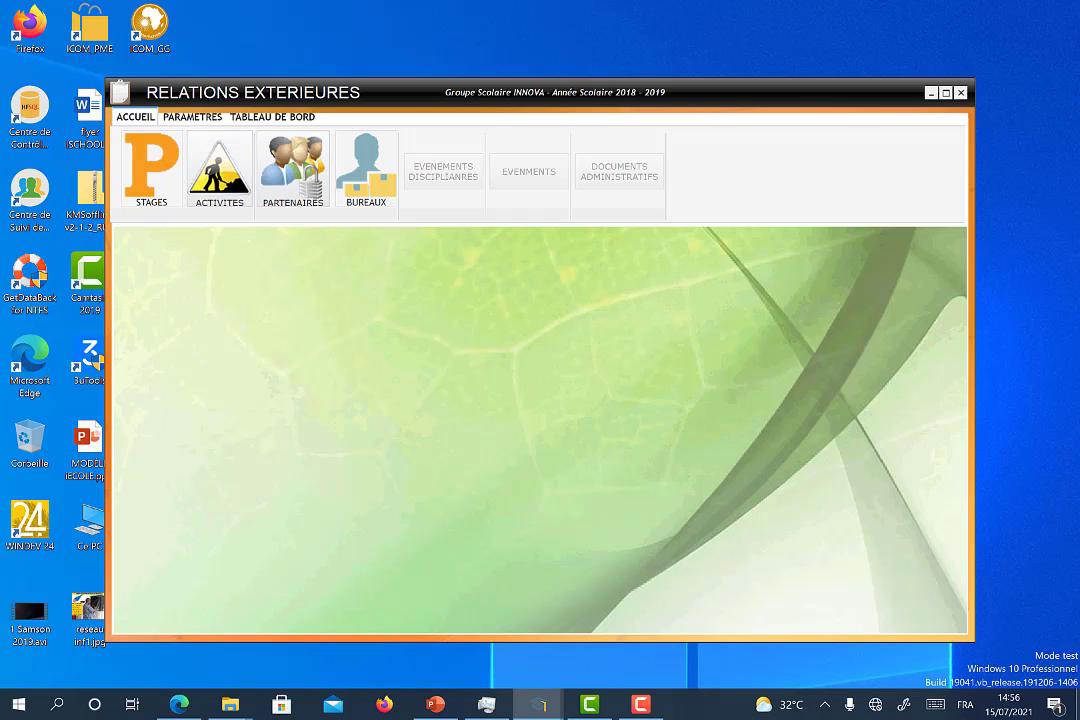
{"action": "left_click", "coordinate": [961, 93]}
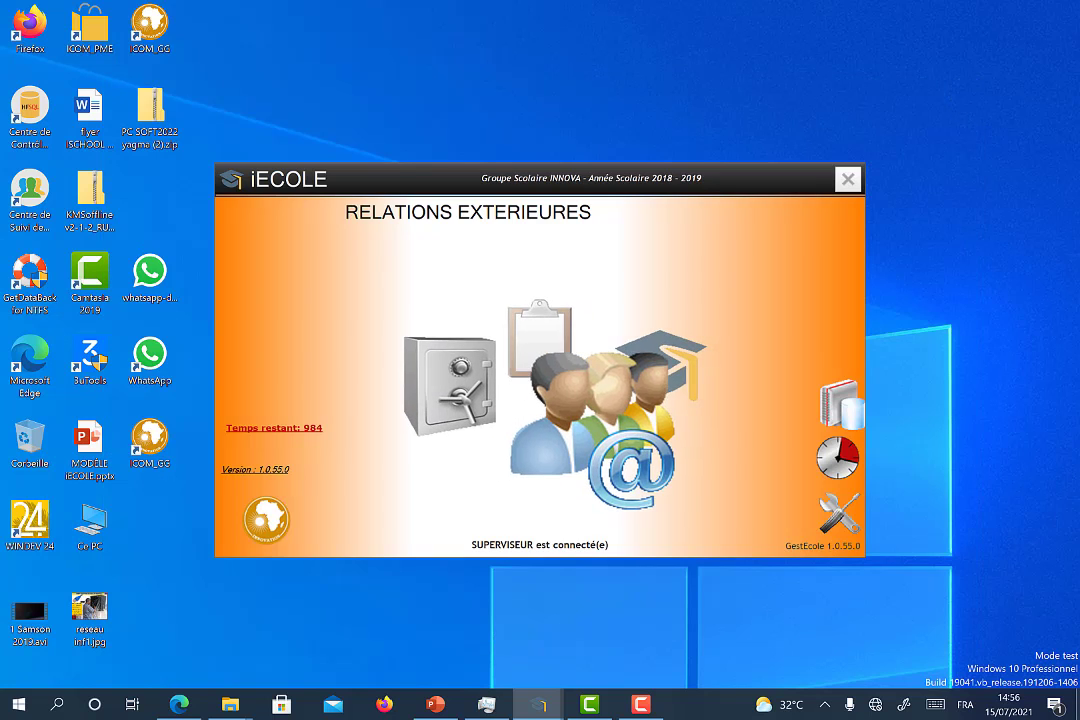